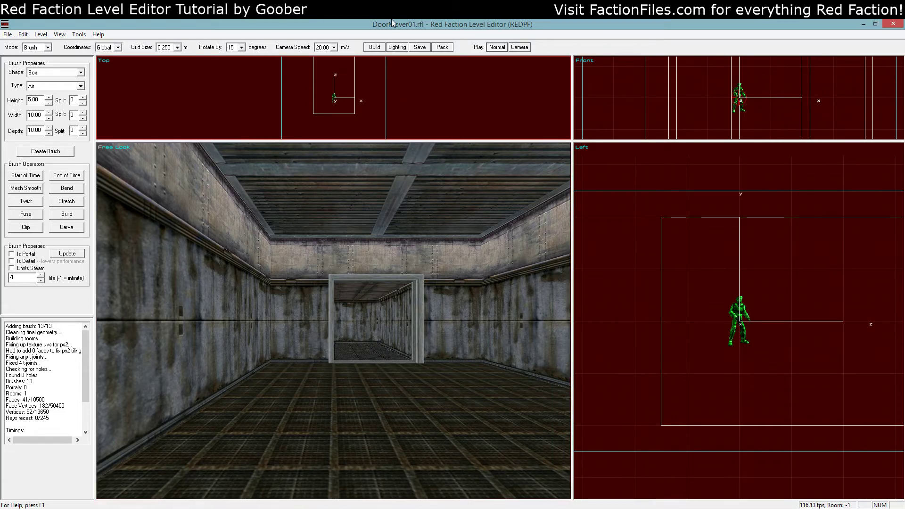
Step: Look over the central room, the connecting corridor and the door frames from both sides in the 3D view
left_click(430, 186)
key("z")
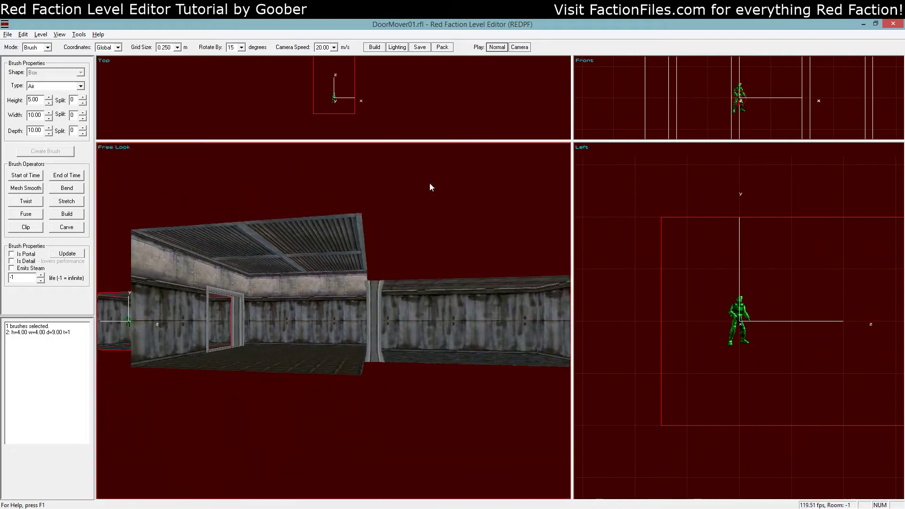
key("a")
key("KP_6")
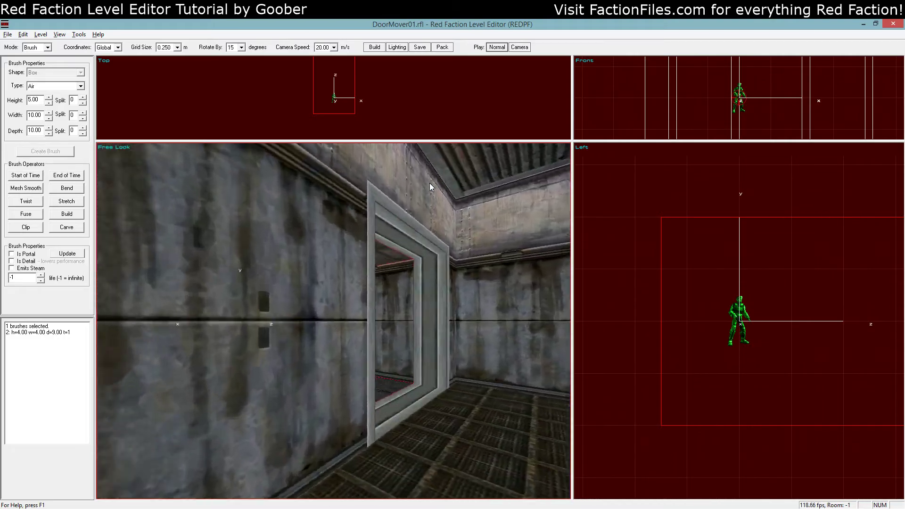
key("z")
key("a")
key("KP_6")
key("KP_4")
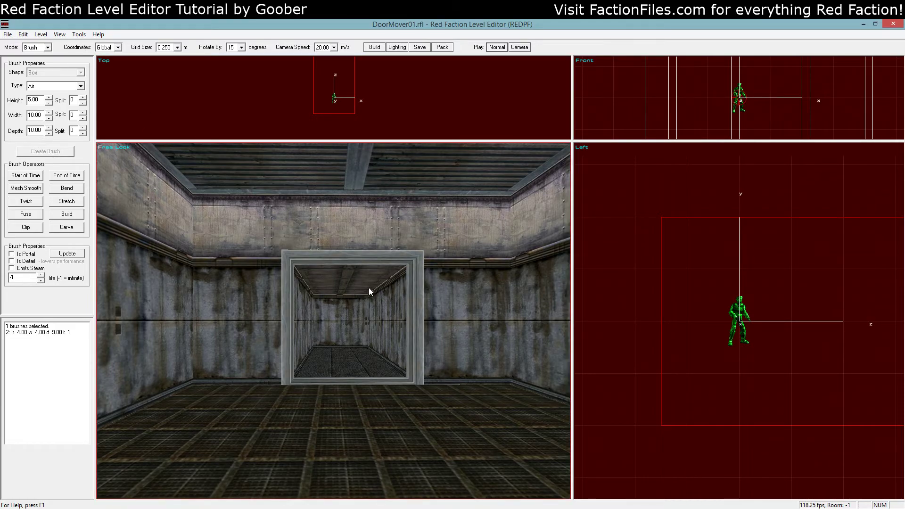
key("Up")
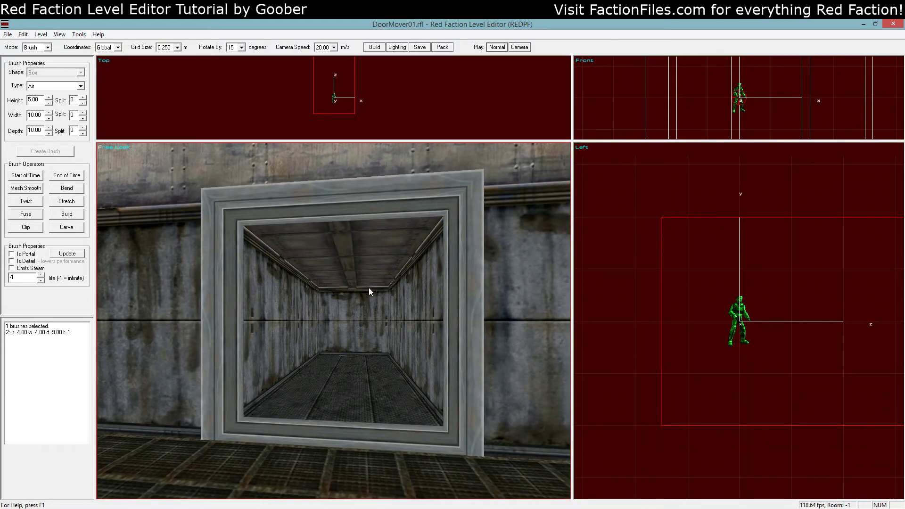
key("a")
key("KP_4")
key("a")
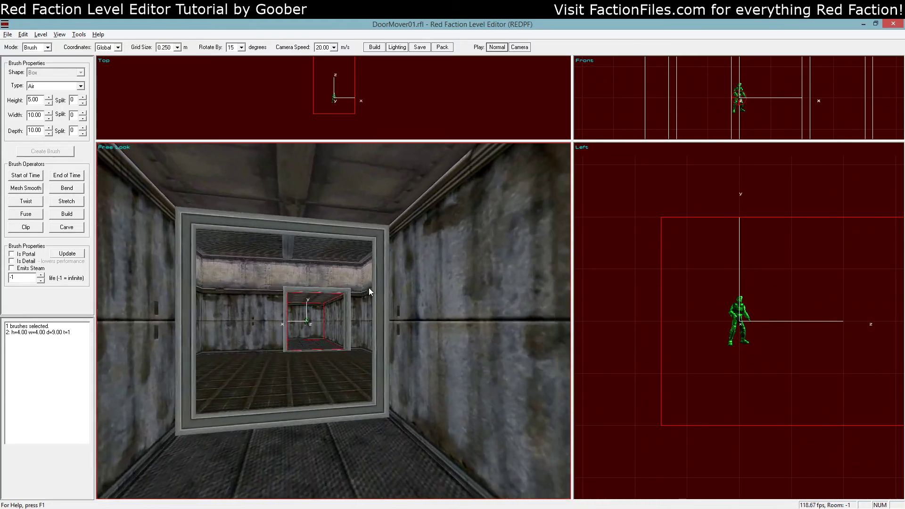
key("KP_4")
key("z")
key("KP_4")
key("z")
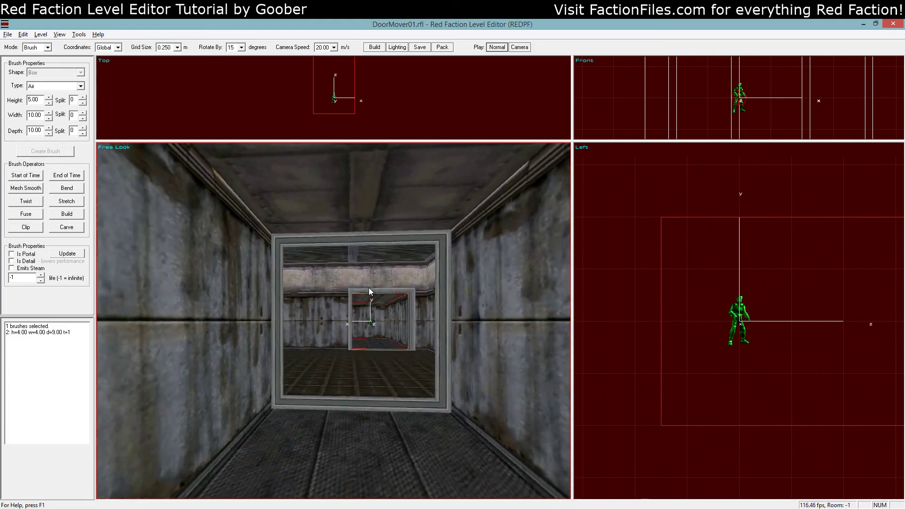
key("Up")
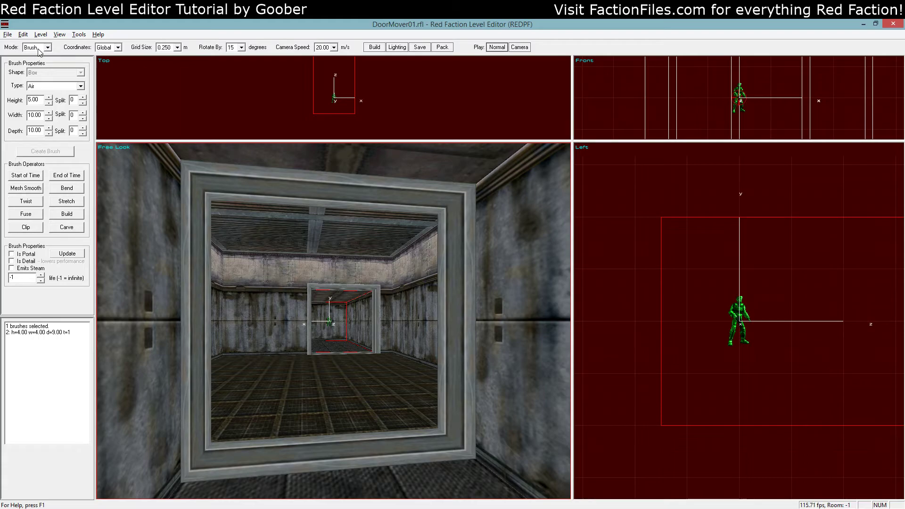
key("Down")
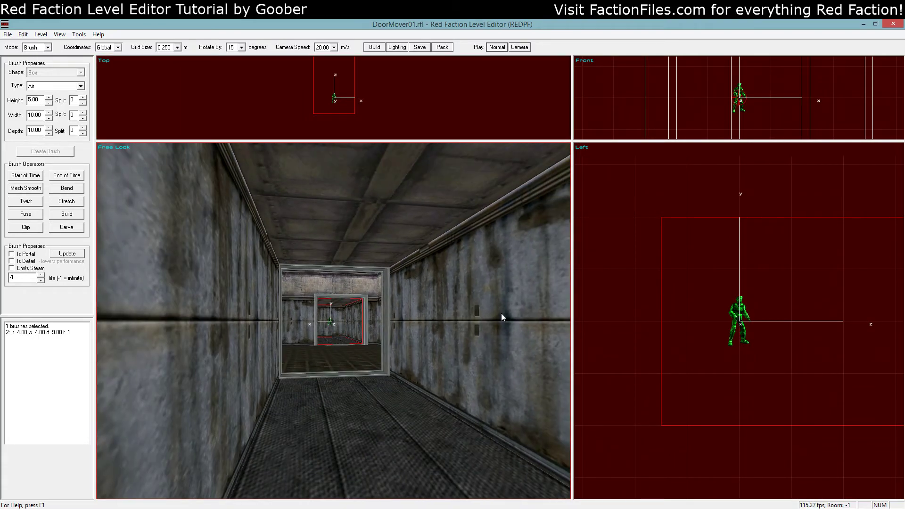
Step: Deselect the current brush, enlarge the Top view and set the new brush type to Solid
left_click(527, 320)
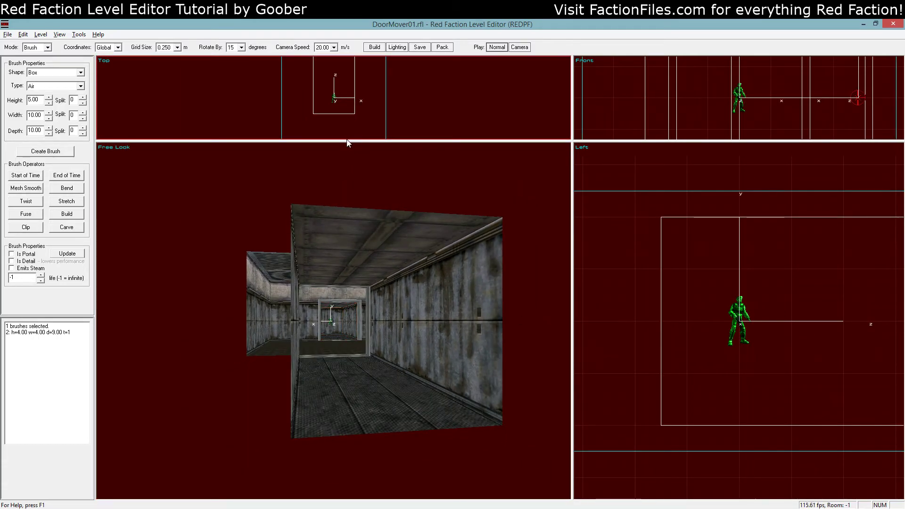
mouse_move(349, 141)
left_mouse_down()
mouse_move(368, 216)
mouse_move(368, 358)
left_mouse_up()
scroll(434, 279, "up", 5)
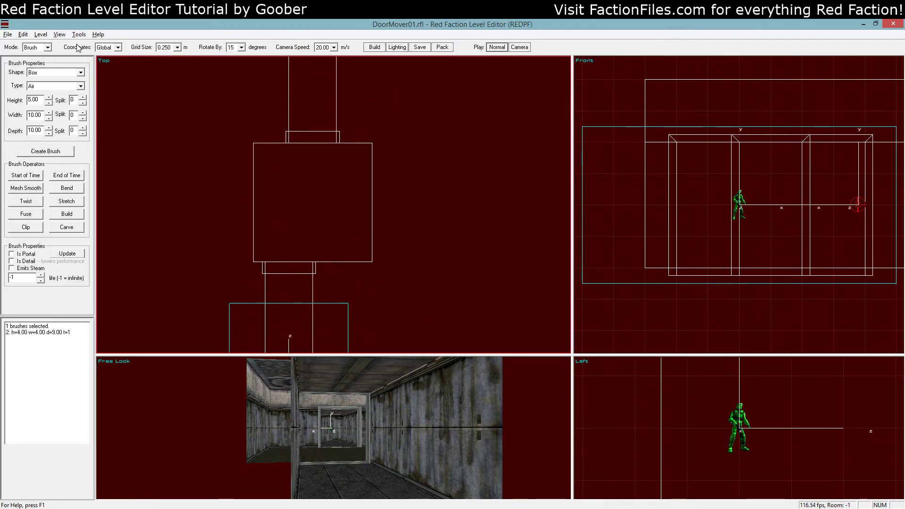
left_click(43, 86)
left_click(50, 93)
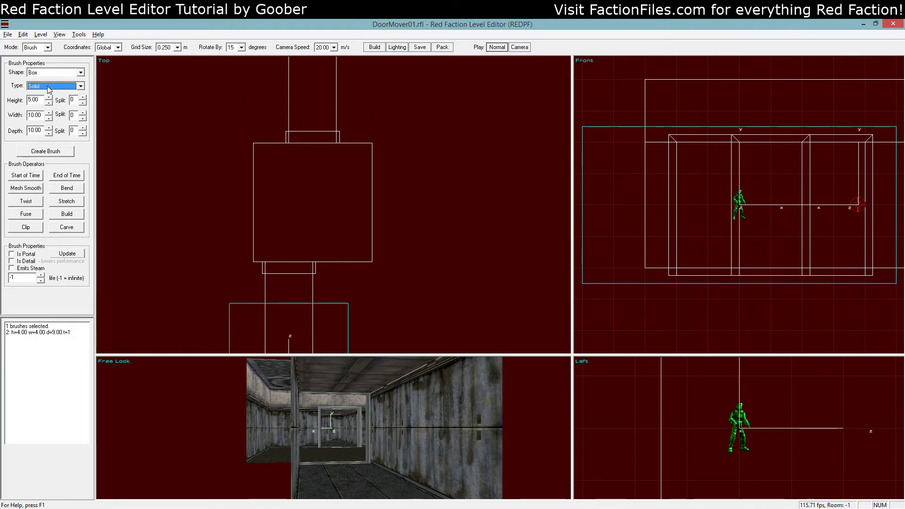
Step: Check the stretch dimensions of the hallway brush around the origin without changing them
left_click(256, 303)
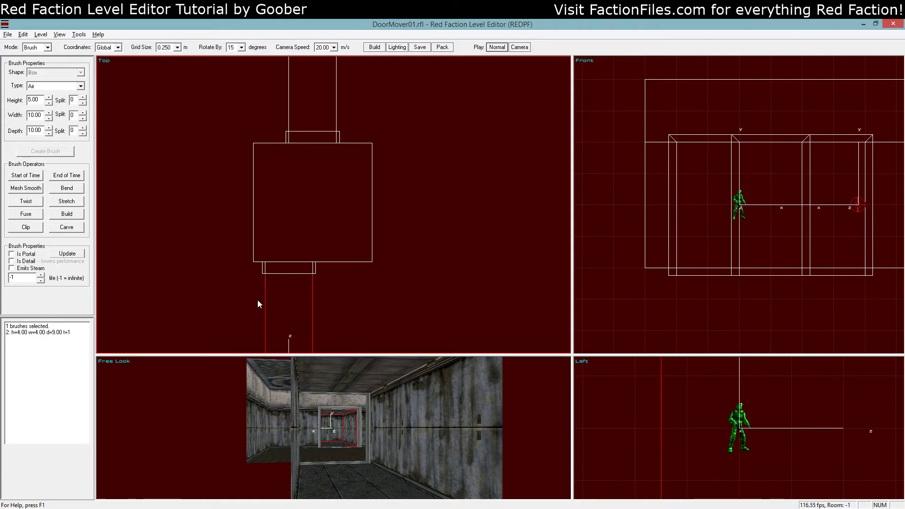
left_click(75, 206)
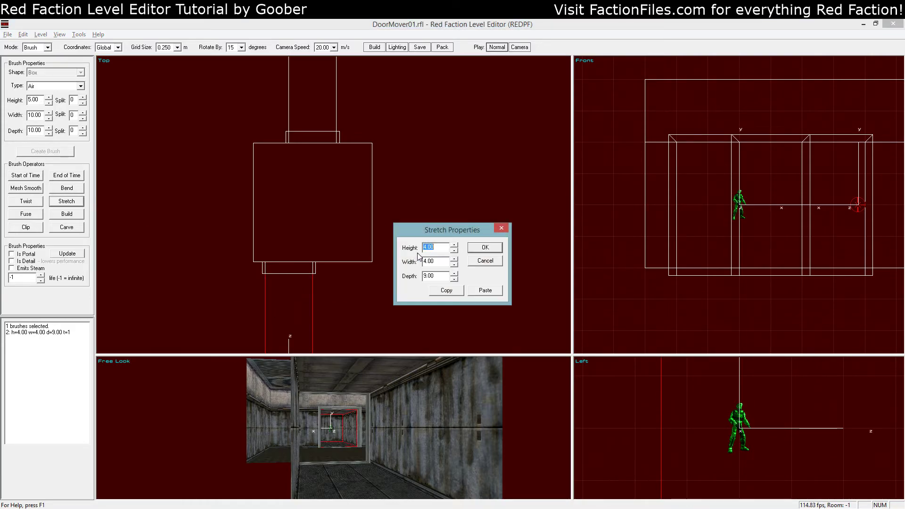
left_click(497, 260)
Step: Size the new box brush to a height of 4, a width of 4 and a depth of 0.5
left_click_drag(42, 100, 0, 92)
type("4")
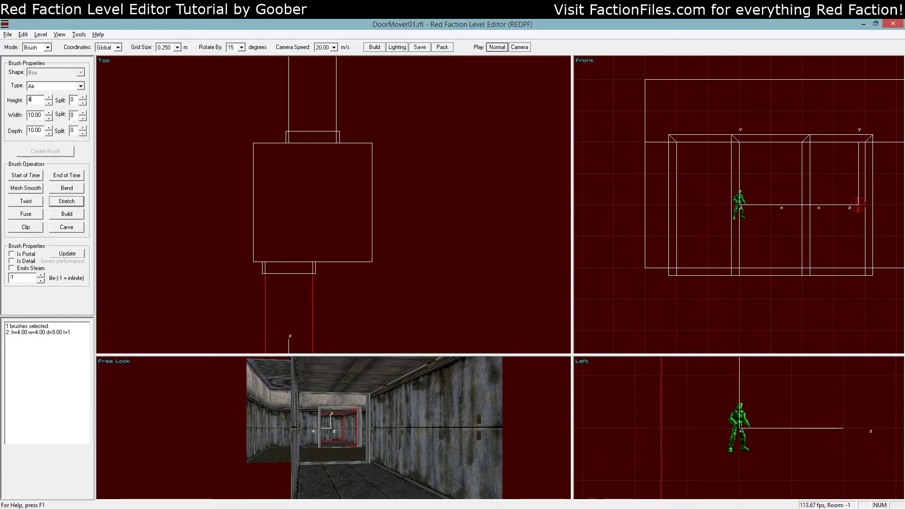
key("Tab")
type("4")
left_click(296, 274)
key("space")
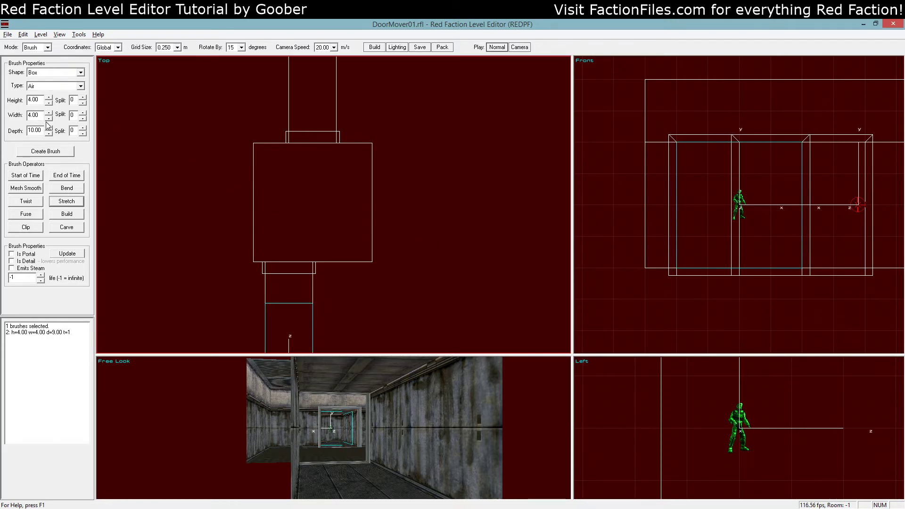
left_click_drag(42, 131, 2, 120)
type("0.5")
left_click(339, 295)
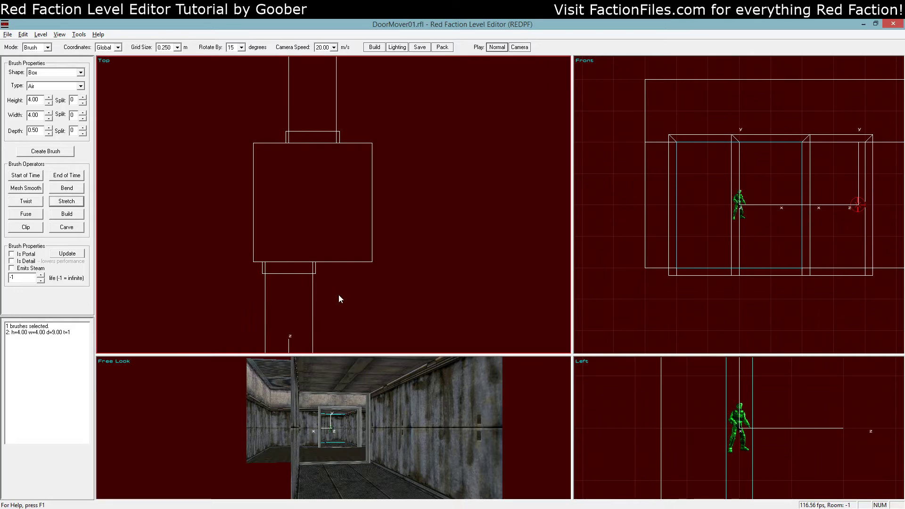
Step: Move the thin box brush outline through the room to the door frame on its far side
scroll(358, 292, "down", 3)
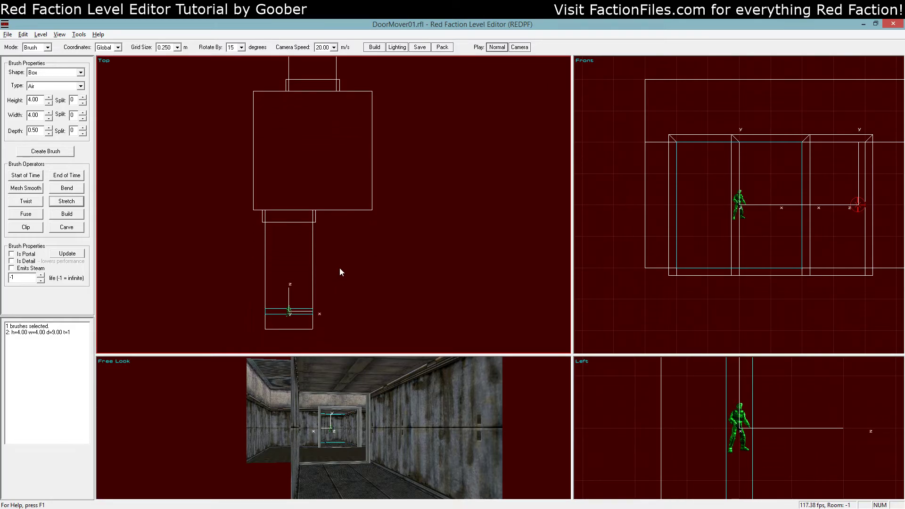
key("Up")
key("Up")
key("Up")
key("Up")
key("Up")
key("Up")
key("Up")
key("Up")
key("Up")
key("Up")
key("Up")
key("Up")
key("Up")
key("Up")
key("Up")
key("Up")
key("Up")
key("Up")
key("Up")
key("Up")
key("Up")
key("Up")
key("Up")
key("Up")
key("Up")
key("Up")
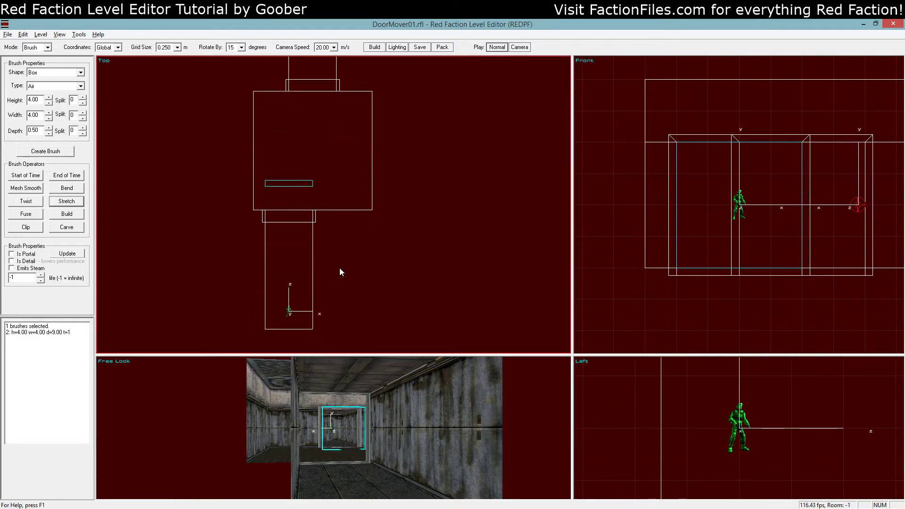
key("Right")
key("Right")
key("Right")
key("Right")
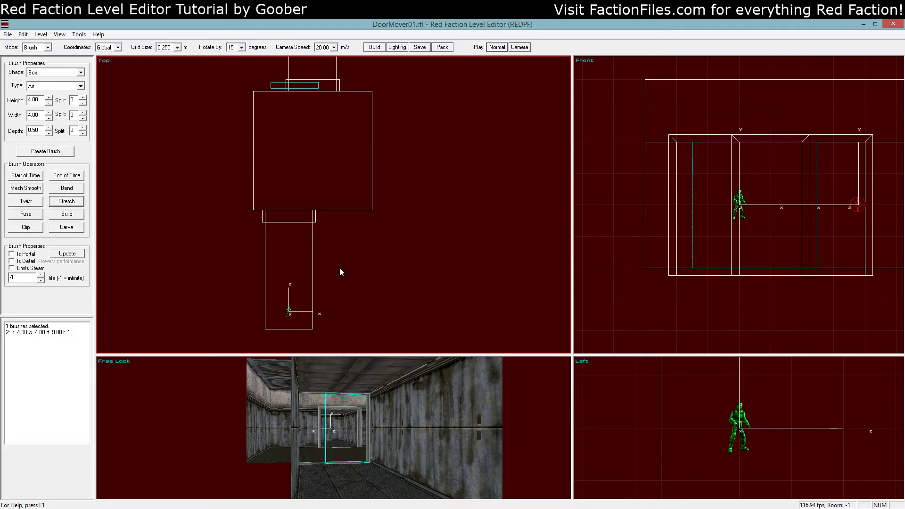
Step: Check the outline's fit in the far door frame and create it as a Solid brush
left_click_drag(398, 355, 386, 94)
key("a")
key("KP_6")
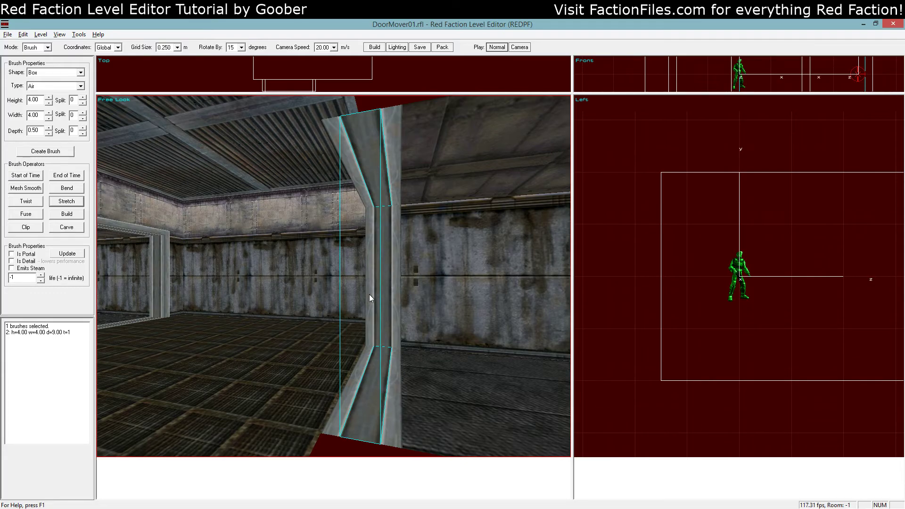
key("z")
key("KP_1")
key("KP_6")
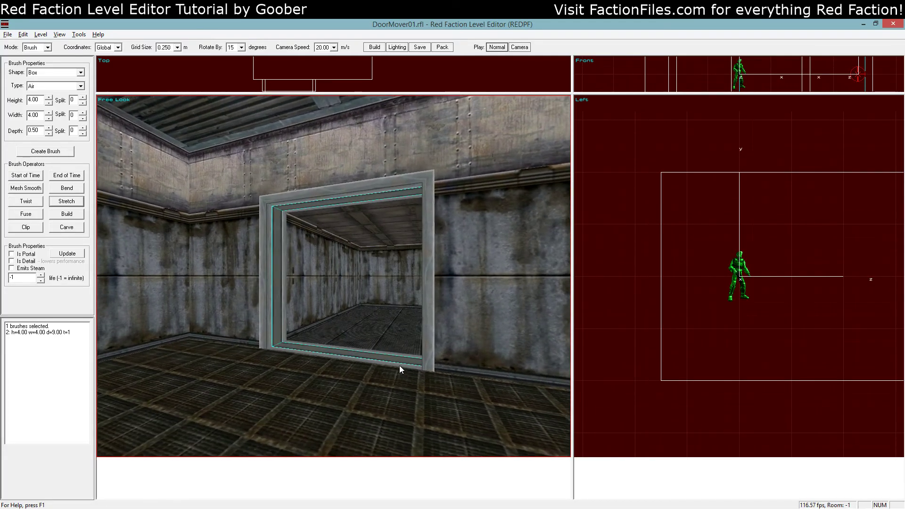
key("a")
left_click(80, 86)
left_click(48, 99)
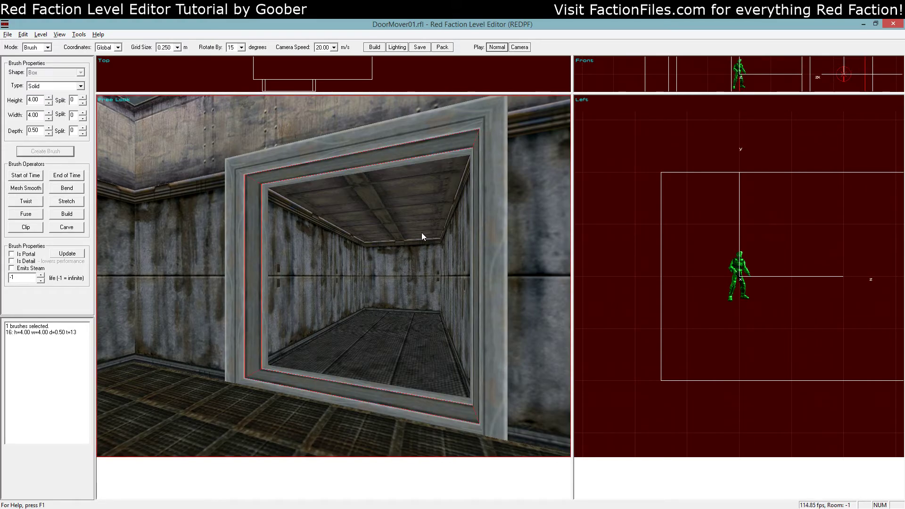
Step: Build the level geometry and examine the door brush in its frame from several sides
key("z")
key("KP_3")
key("KP_4")
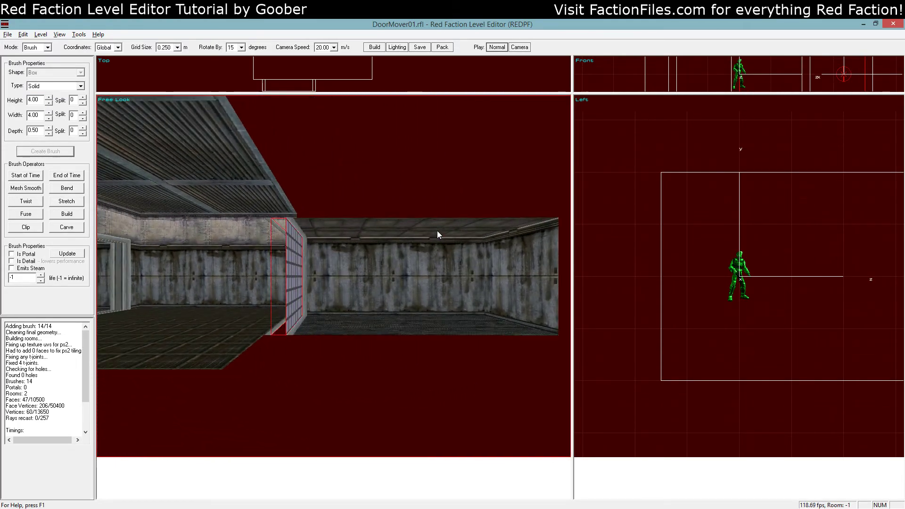
key("KP_1")
key("KP_6")
key("KP_3")
key("KP_4")
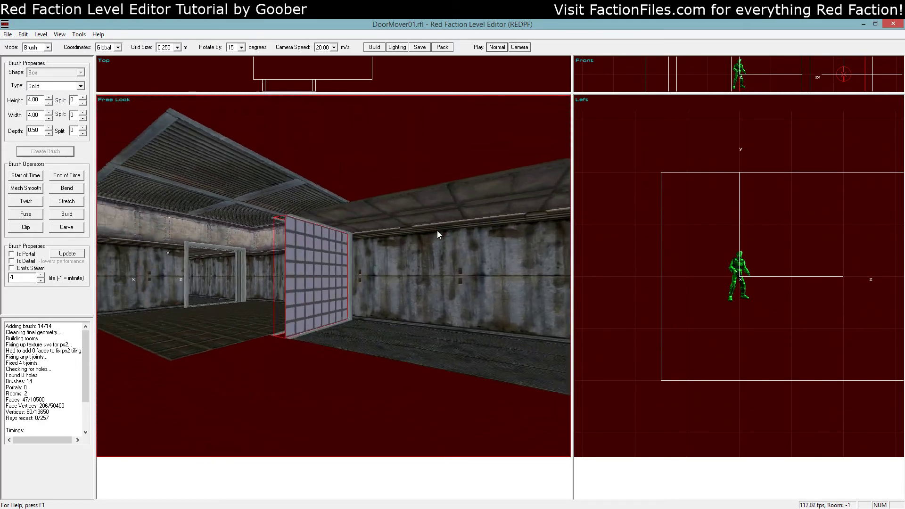
key("KP_1")
key("KP_6")
key("KP_1")
key("KP_6")
key("a")
key("KP_1")
key("z")
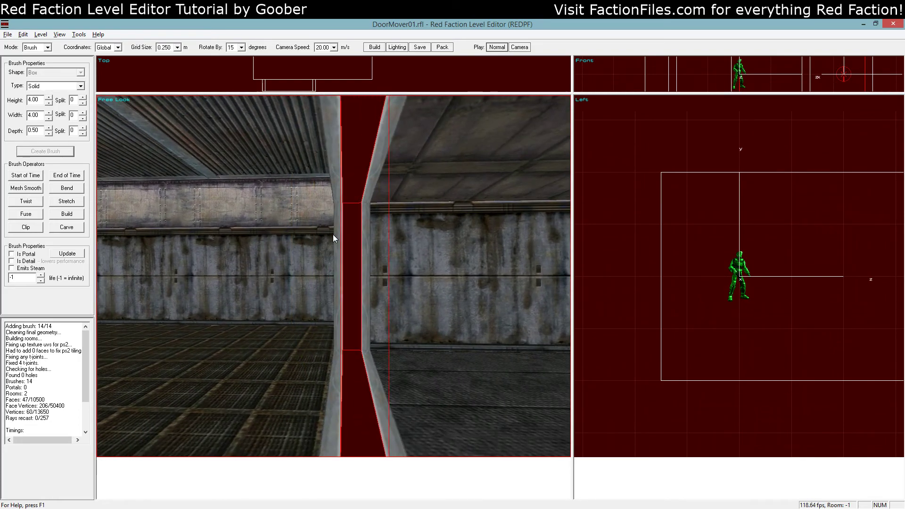
key("Up")
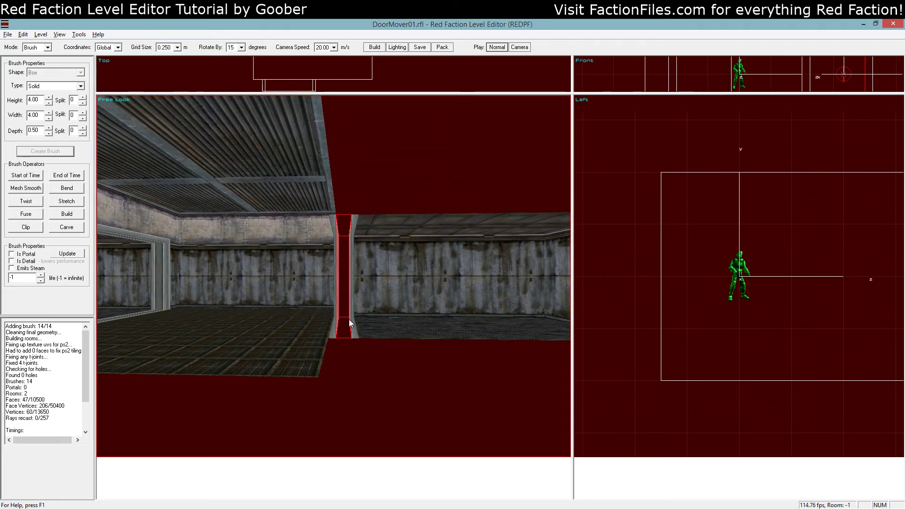
Step: Set the grid size to 1.00 m and move the door brush 6 m out of its frame into the room
left_click_drag(342, 92, 343, 334)
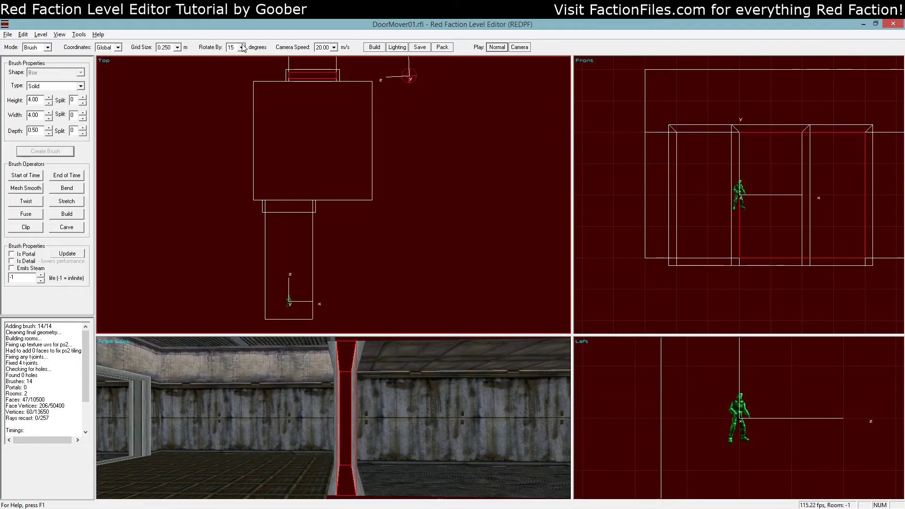
left_click(162, 47)
left_click(166, 87)
key("Down")
key("Down")
key("Down")
key("Down")
key("Down")
key("Down")
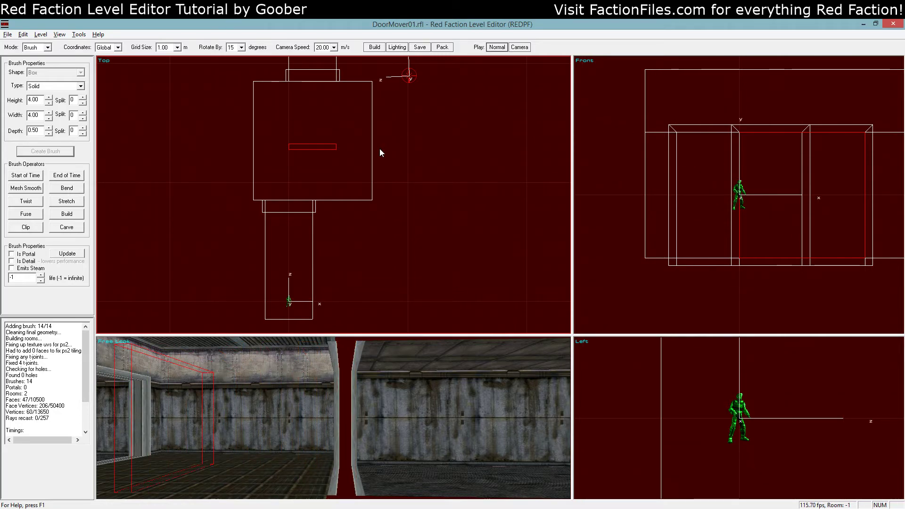
Step: Raise the door brush 1 m above the floor, rebuild the geometry and view the brush in an enlarged Free Look view
key("Up")
key("b")
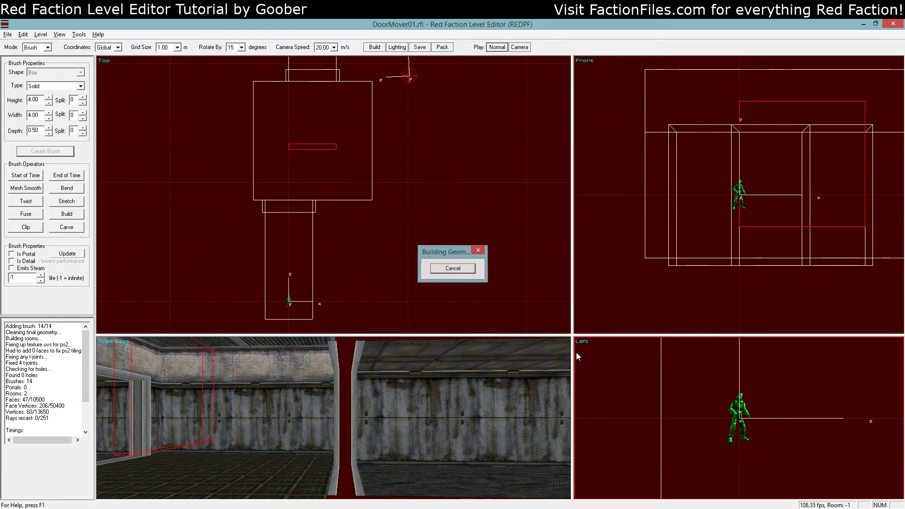
left_click_drag(571, 335, 705, 72)
key("KP_1")
key("KP_6")
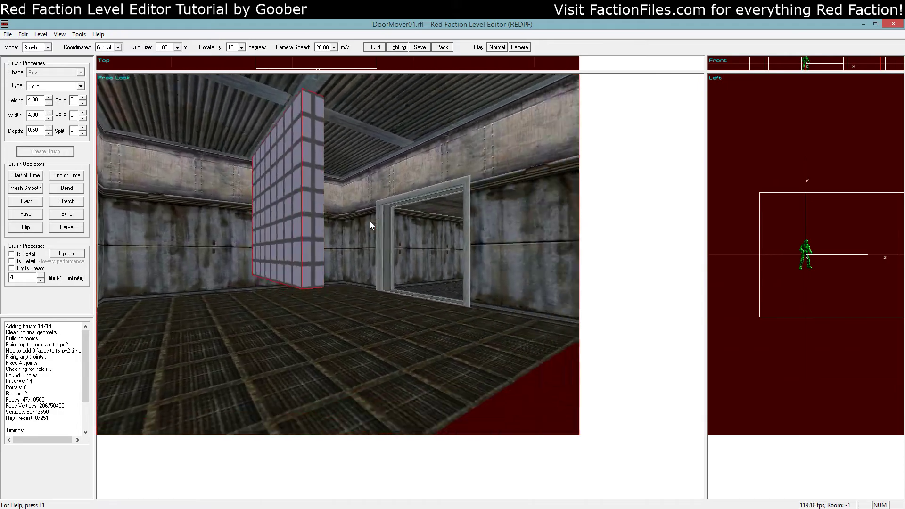
key("KP_Add")
key("KP_3")
key("KP_4")
key("Left")
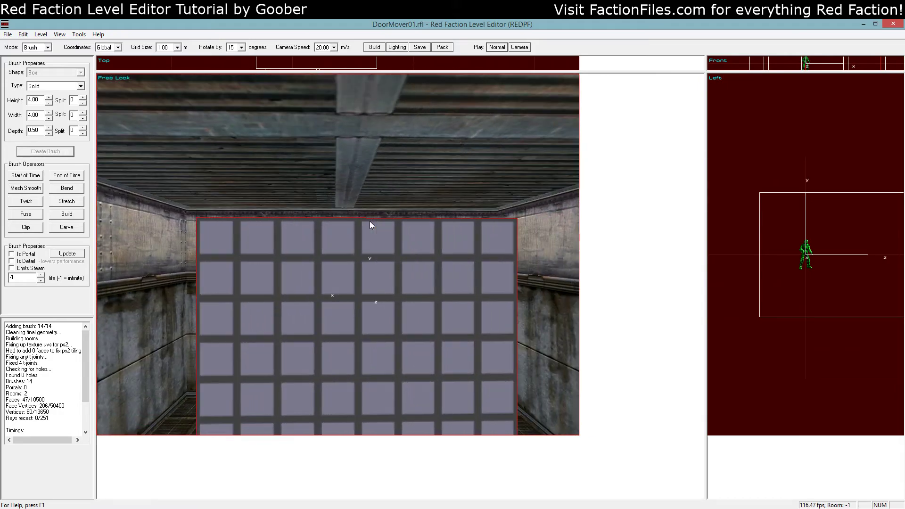
Step: Switch to Texture mode and select the large front face of the door brush
left_click(47, 47)
left_click(43, 76)
left_click(318, 303)
Step: Examine the front, edge and top faces of the door brush from different angles
key("z")
key("KP_3")
key("KP_4")
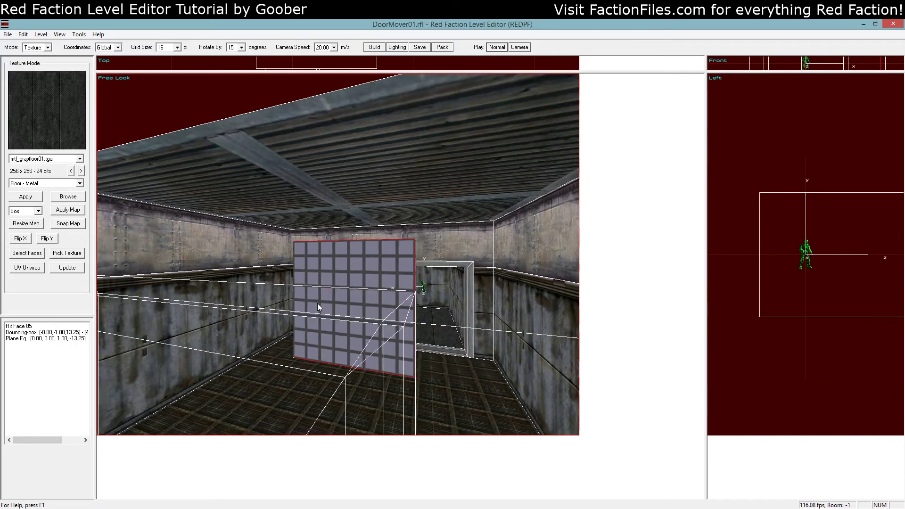
key("a")
key("KP_1")
key("KP_6")
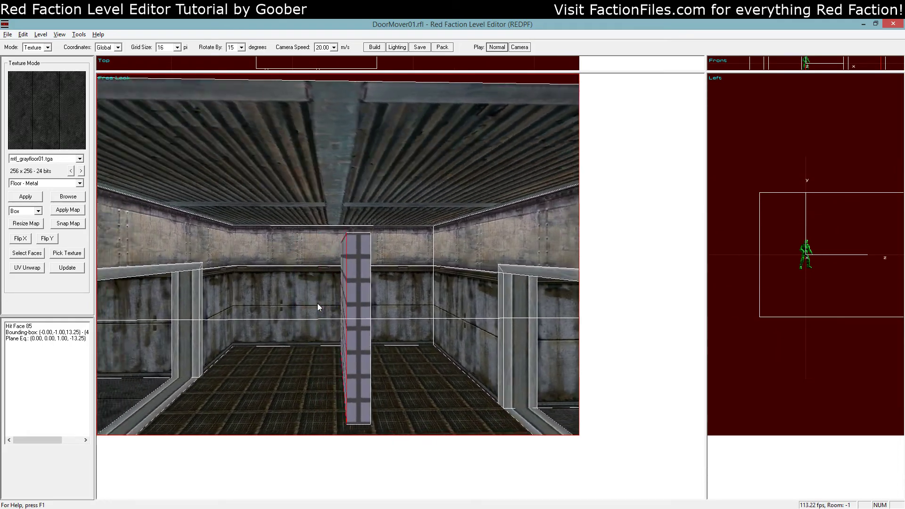
key("KP_1")
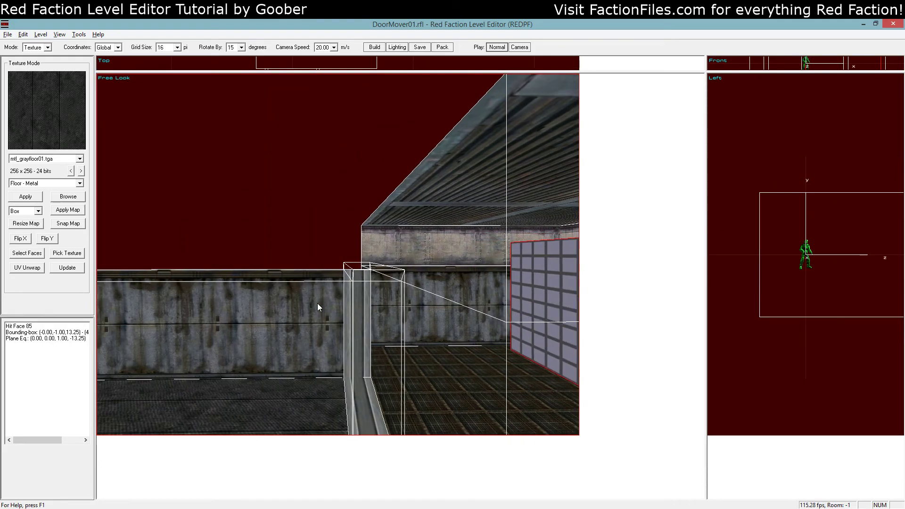
key("KP_3")
key("a")
key("KP_Subtract")
key("KP_1")
key("KP_Add")
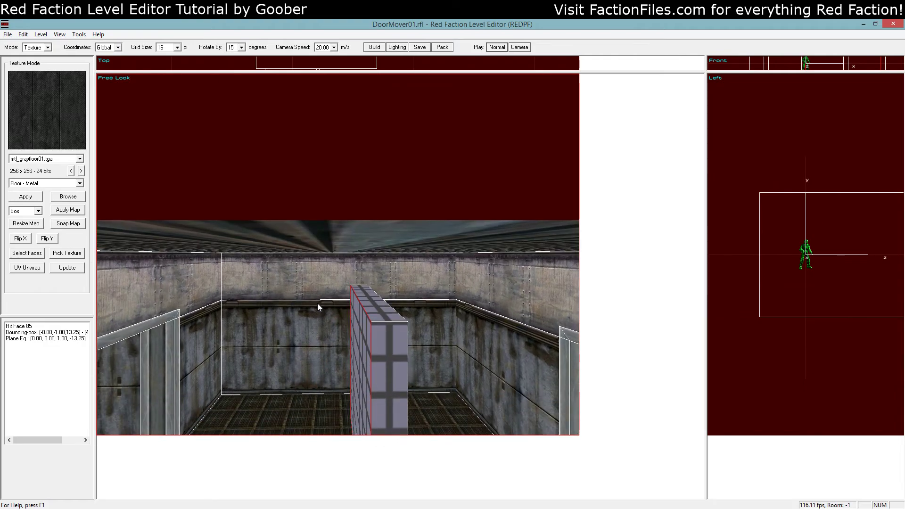
Step: Select the door brush's top face and both narrow side faces together
left_click(384, 317)
left_click(386, 358, "ctrl")
key("a")
key("KP_6")
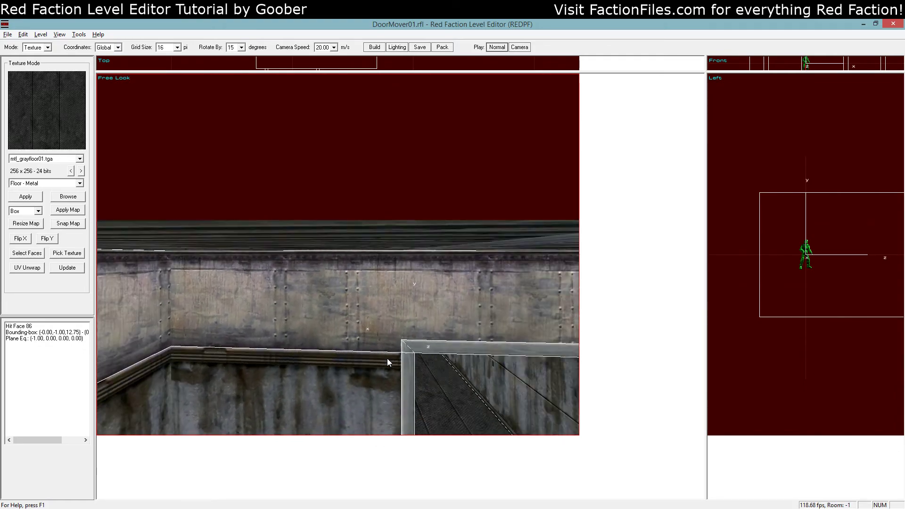
key("z")
left_click(289, 343, "ctrl")
Step: Apply the mtl_invisible02.tga texture from the Effects folder to the selected top and side faces using box mapping
left_click(67, 196)
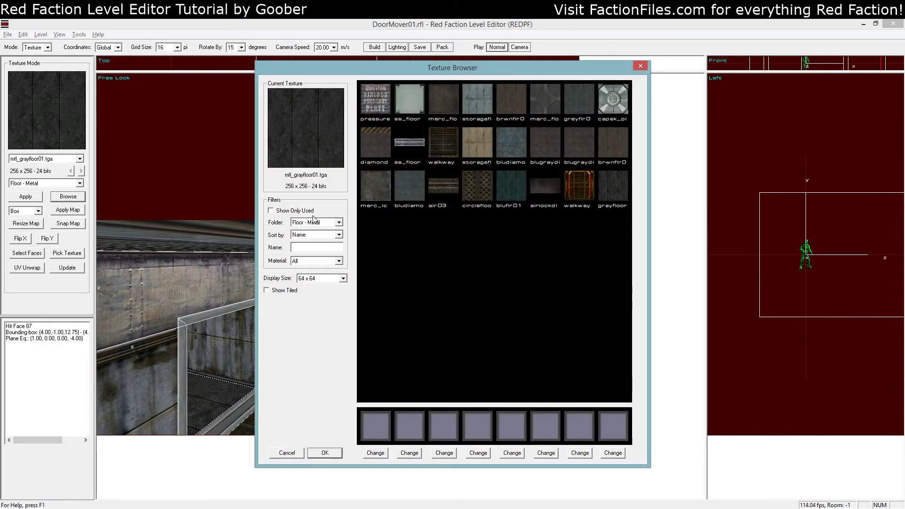
left_click(339, 222)
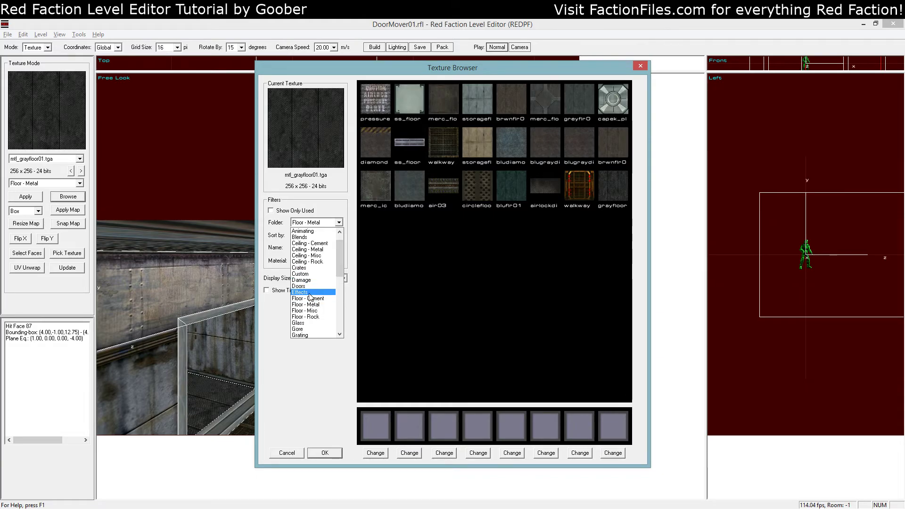
left_click(311, 292)
double_click(411, 149)
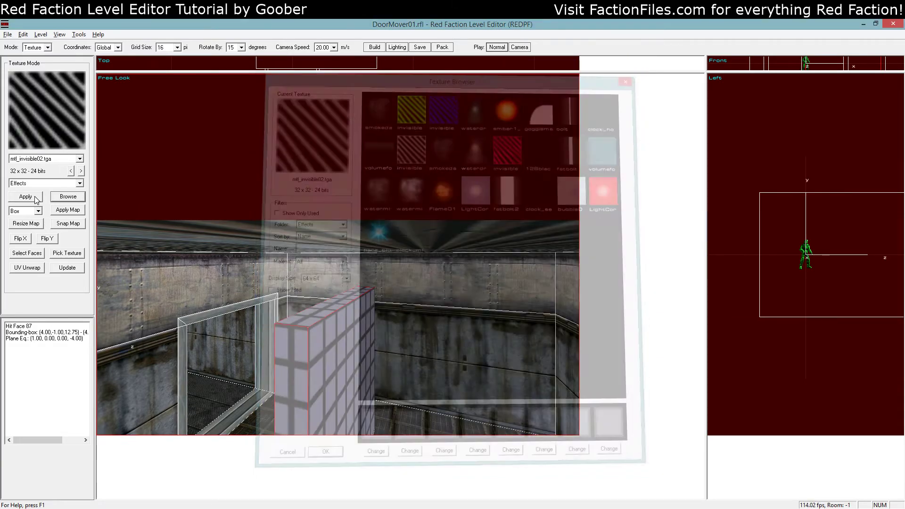
left_click(36, 196)
left_click(70, 210)
Step: Examine the door brush's textured edges, large faces and underside from different angles
key("z")
key("KP_6")
key("KP_1")
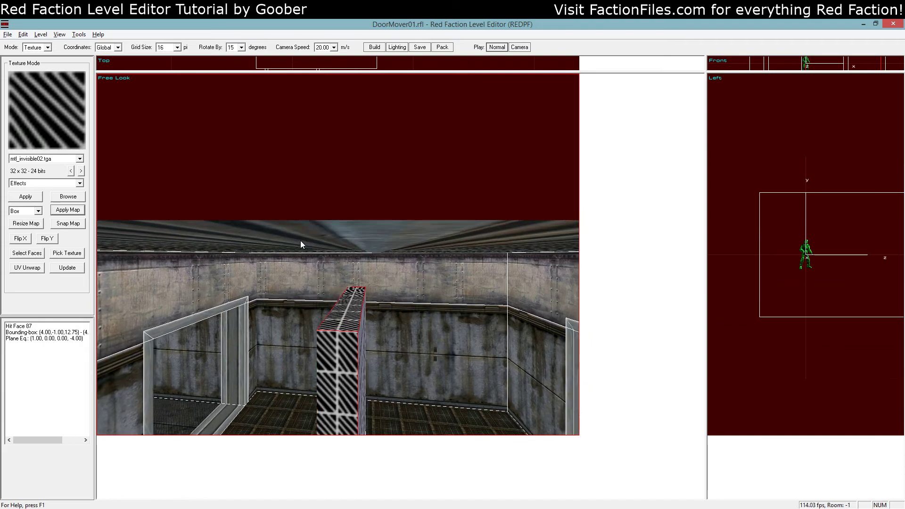
key("a")
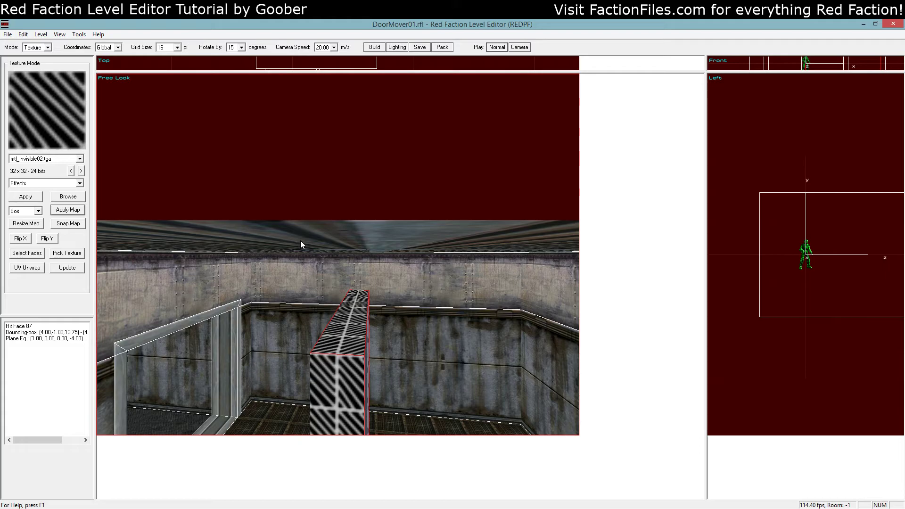
key("Down")
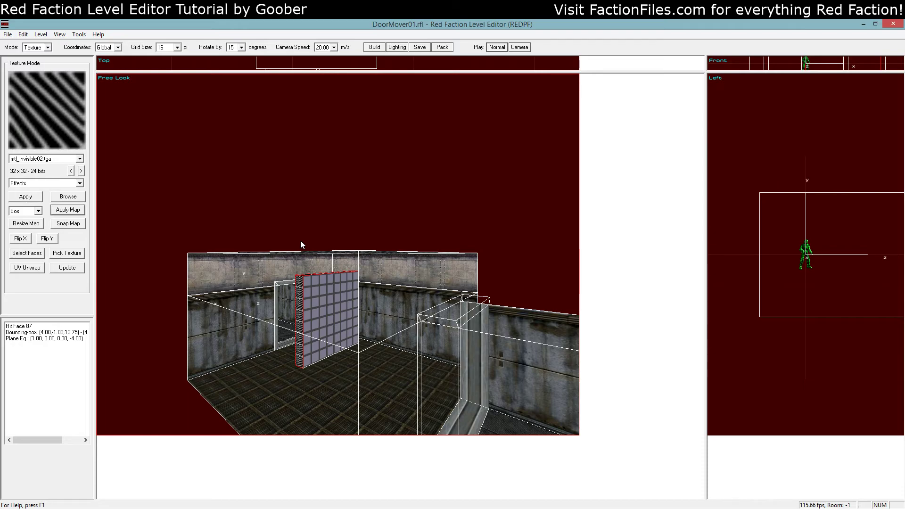
key("Up")
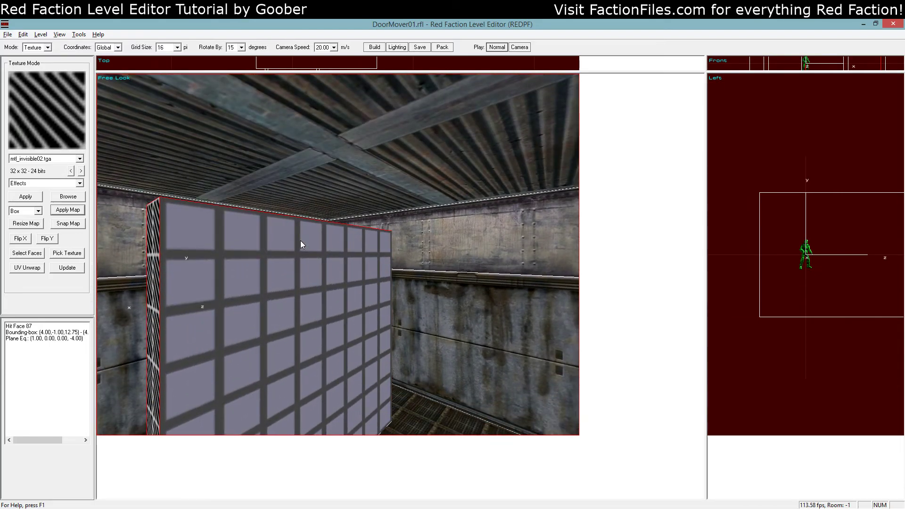
key("KP_8")
key("KP_Add")
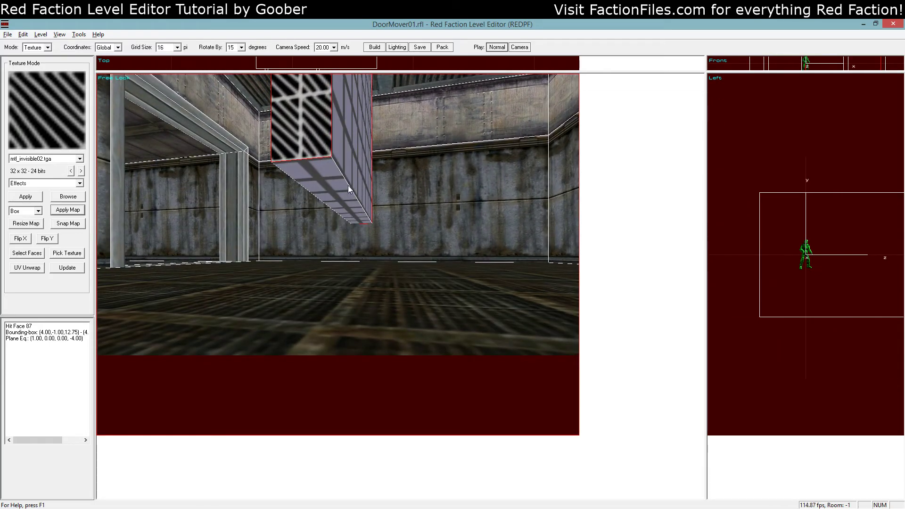
Step: Apply the mtl_cargobay_door01.tga texture from the Doors folder to the door brush's bottom face using box mapping
left_click(347, 186)
left_click(73, 197)
left_click(339, 222)
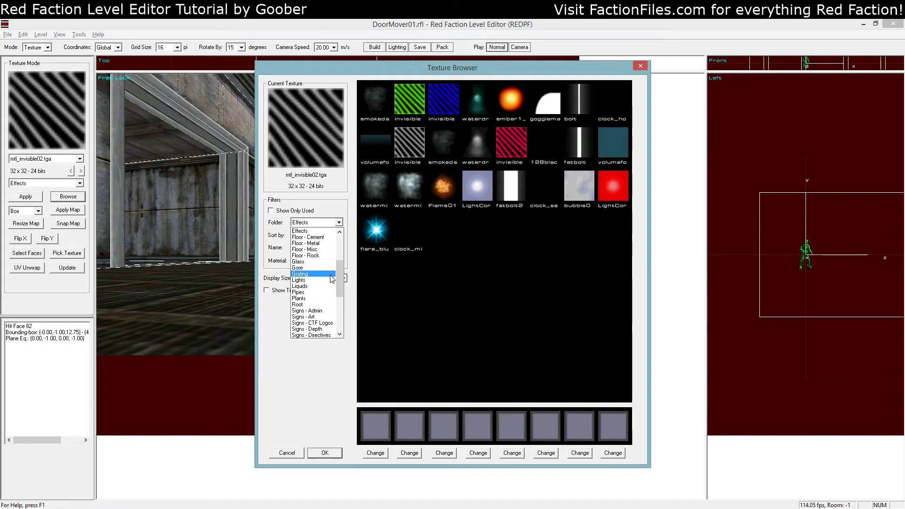
scroll(338, 307, "down", 5)
scroll(338, 302, "up", 6)
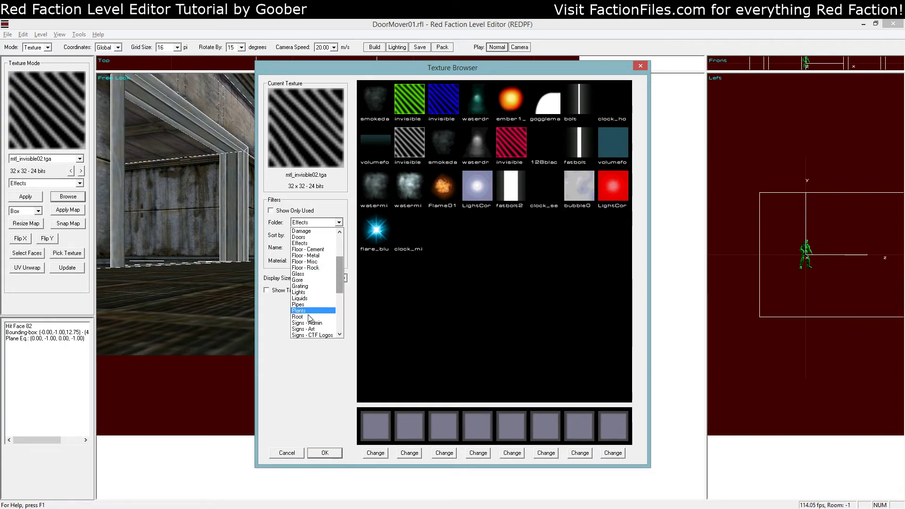
left_click(313, 237)
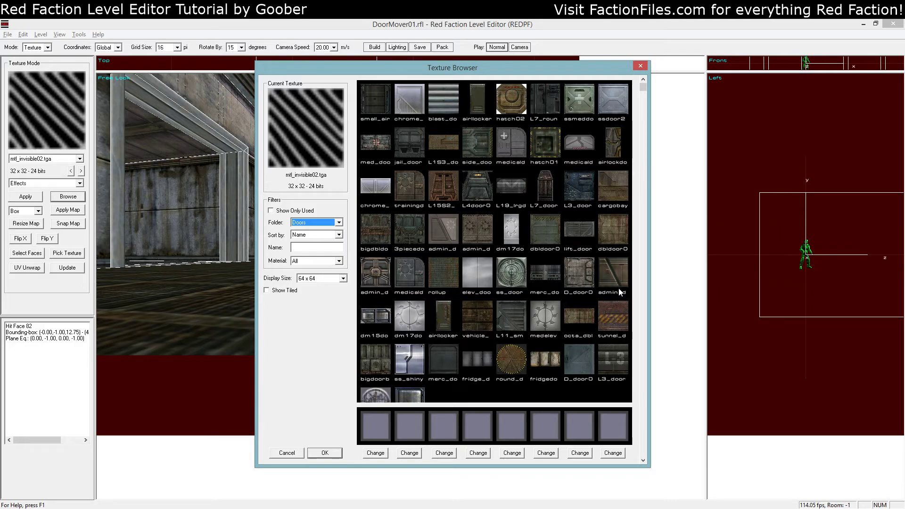
left_click(614, 186)
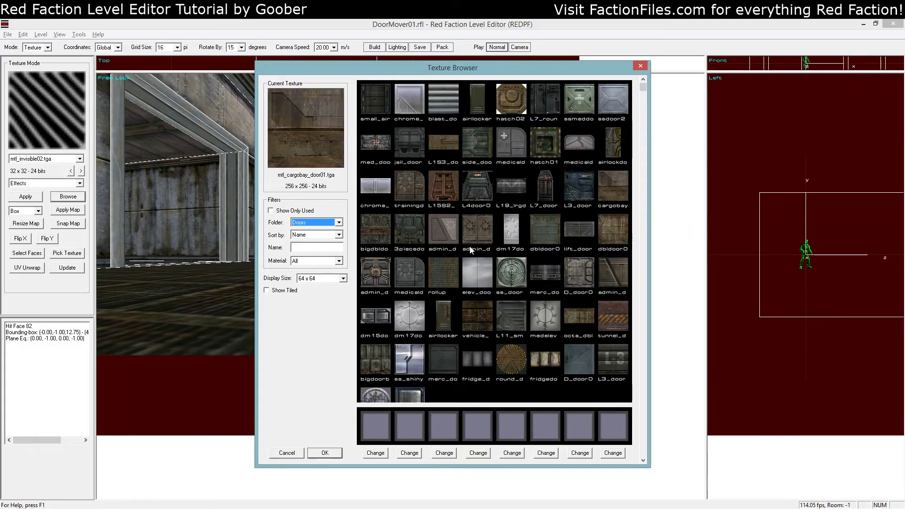
key("Return")
left_click(27, 197)
left_click(68, 209)
key("a")
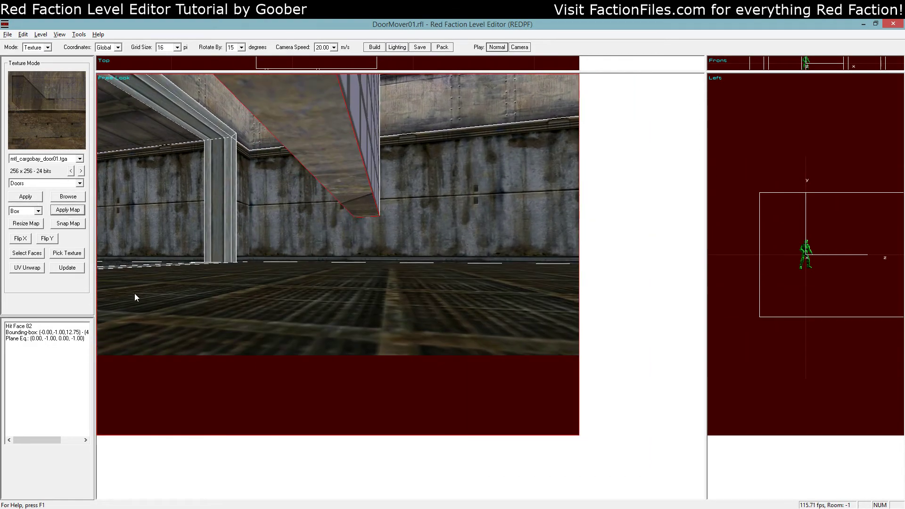
Step: In UV Unwrap, move the bottom face's outline onto the plank strip in the lower half of the door texture
left_click(27, 267)
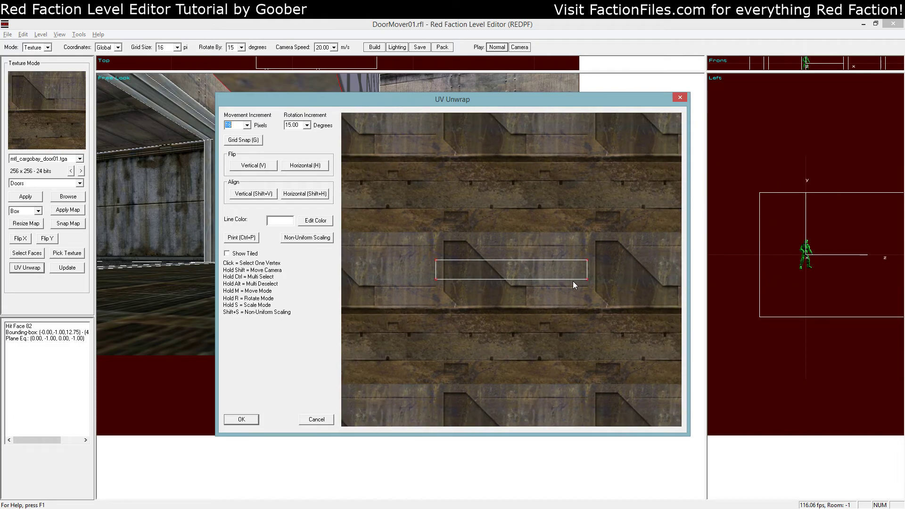
key("Down")
key("Down")
key("Down")
key("Down")
key("Down")
key("Down")
key("Down")
key("Down")
key("Down")
key("Down")
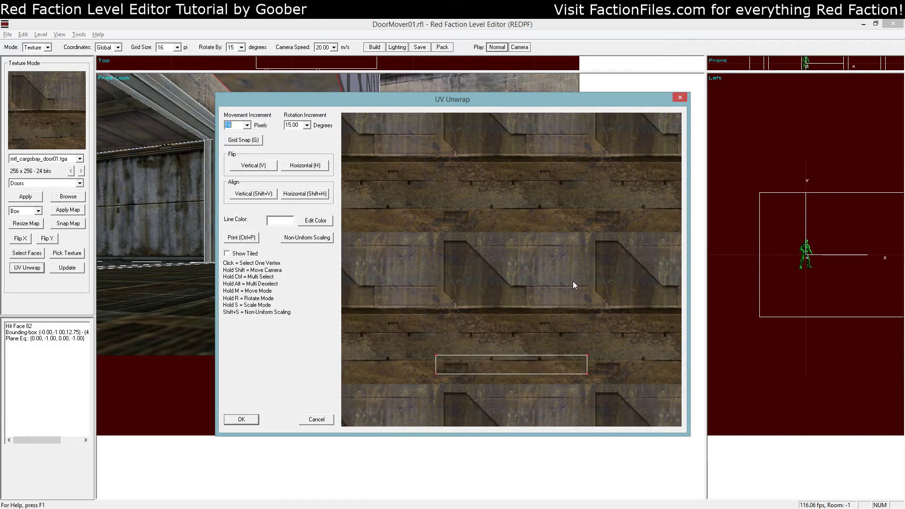
key("Down")
key("Left")
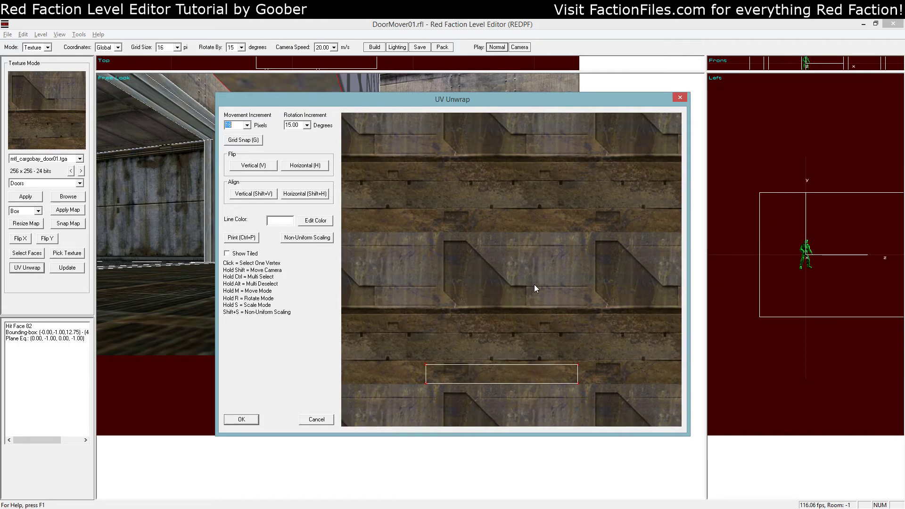
right_click_drag(534, 285, 454, 287, "shift")
left_click_drag(453, 299, 328, 316, "shift")
key("Left")
key("Left")
key("Left")
key("Left")
key("Left")
key("Left")
key("Left")
key("Left")
key("Left")
key("Left")
key("Left")
key("Left")
key("Left")
key("Left")
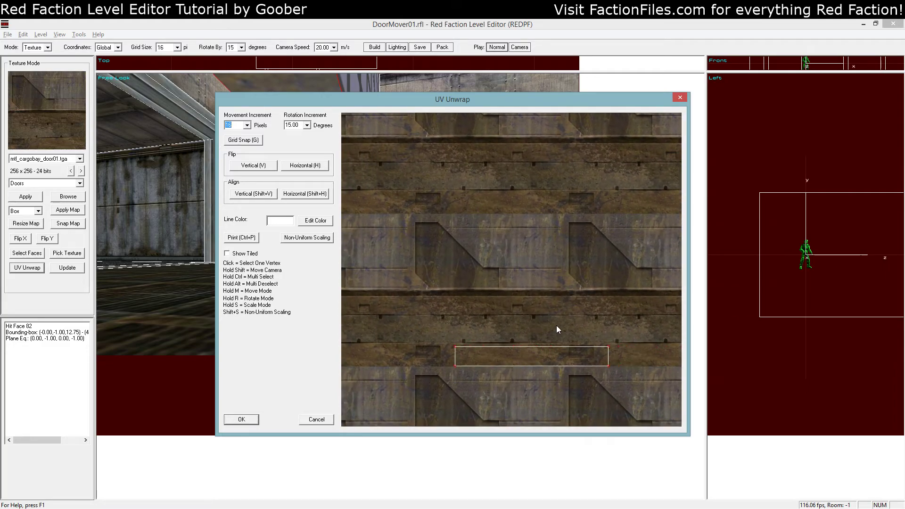
key("Up")
key("Up")
key("Up")
key("Left")
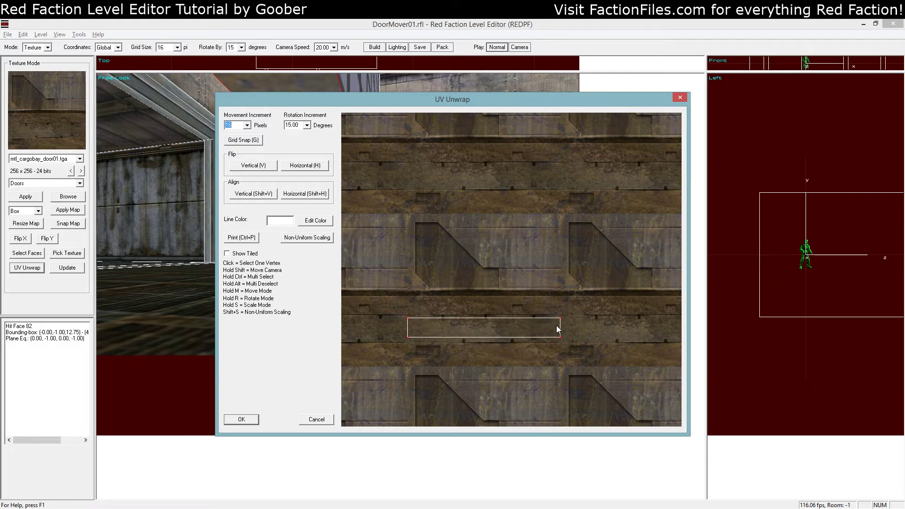
Step: Set the movement increment to 4 pixels, fit the outline's upper and lower edges to the plank strip and accept the mapping
left_click_drag(398, 298, 661, 324, "ctrl")
scroll(662, 324, "up", 2)
key("Up")
left_click_drag(598, 348, 405, 329)
key("Down")
key("Down")
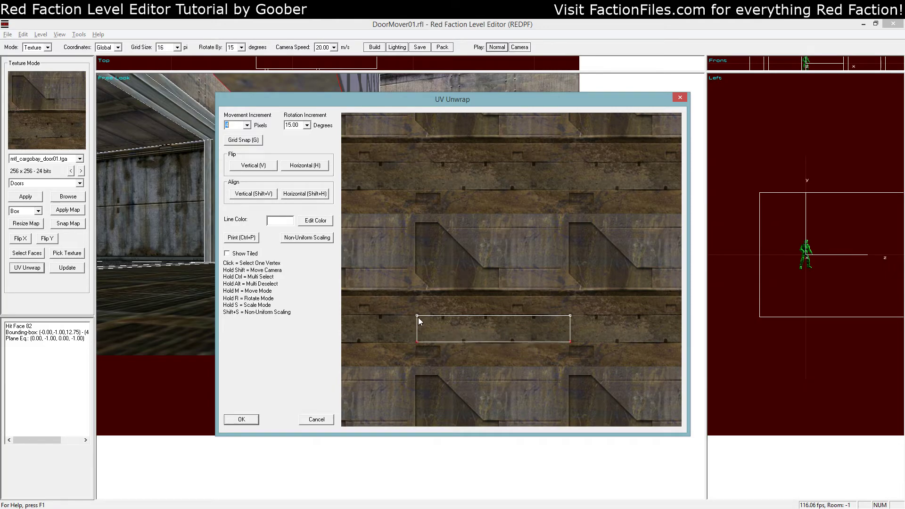
left_click(254, 420)
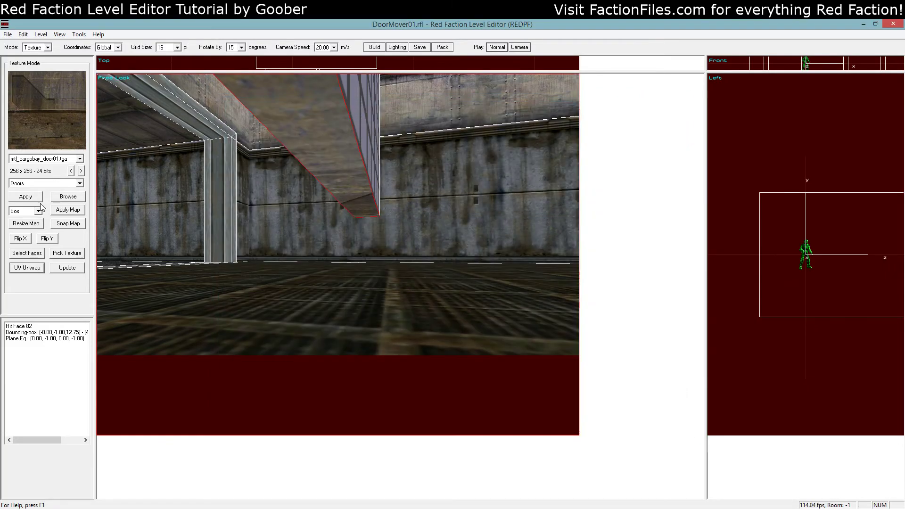
Step: Apply the mtl_cargobay_door01.tga texture to one large face of the door brush using box mapping
key("KP_6")
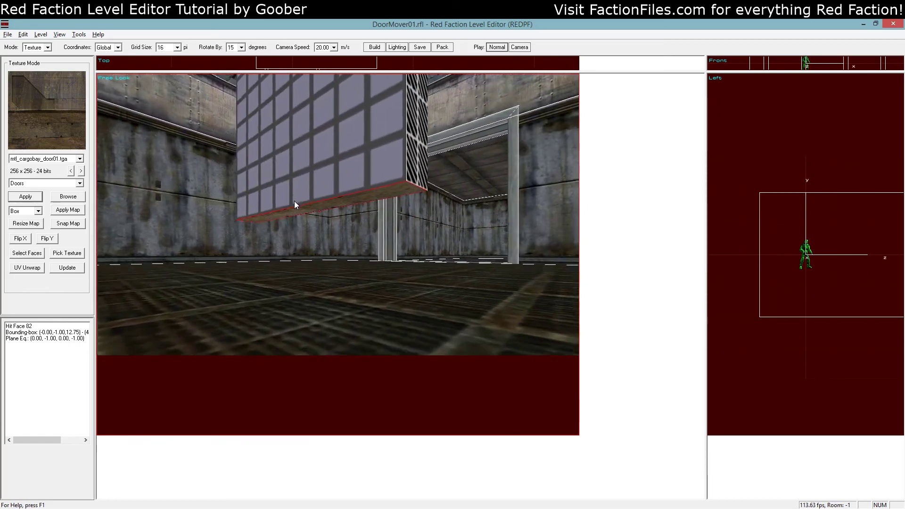
left_click(311, 158)
left_click(35, 195)
left_click(56, 208)
Step: In UV Unwrap, select the large face's whole outline, shift it to frame one complete door texture and accept the mapping
key("z")
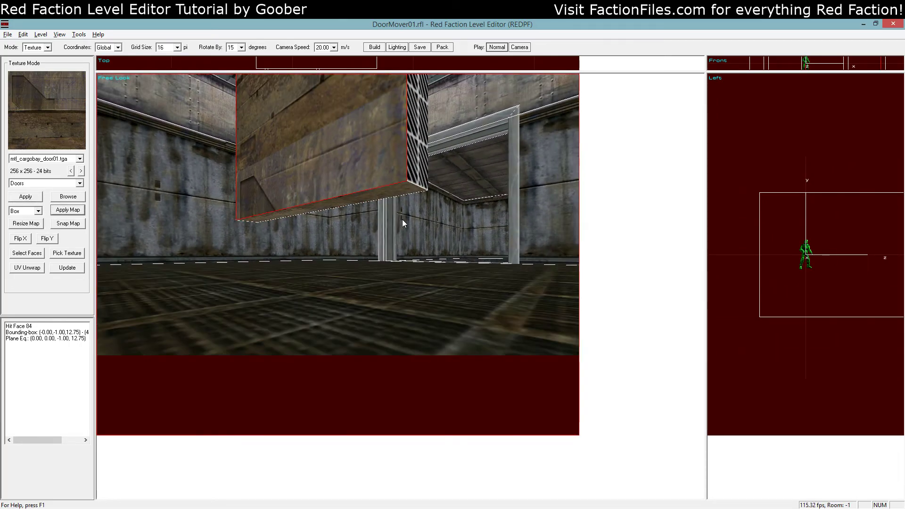
key("KP_Add")
left_click(40, 271)
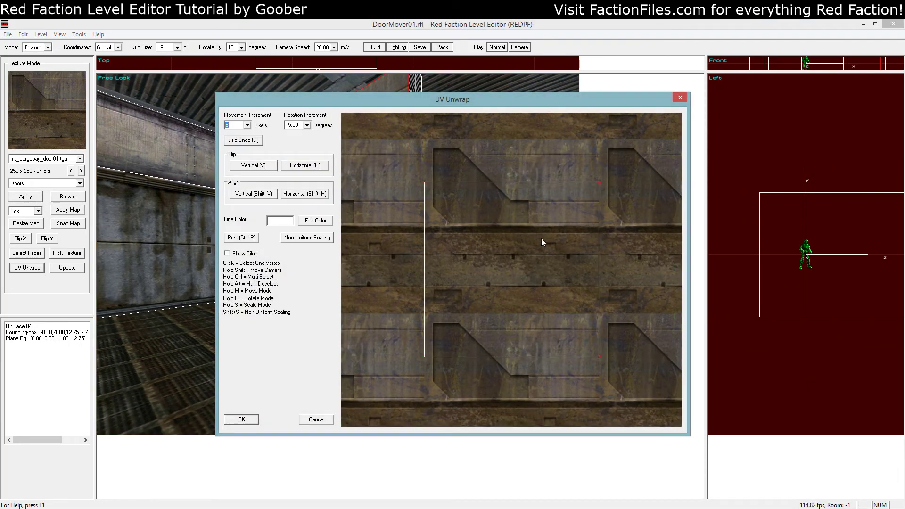
left_click_drag(388, 152, 713, 425, "ctrl")
key("Down")
key("Up")
key("Up")
key("Up")
key("Up")
left_click(250, 418)
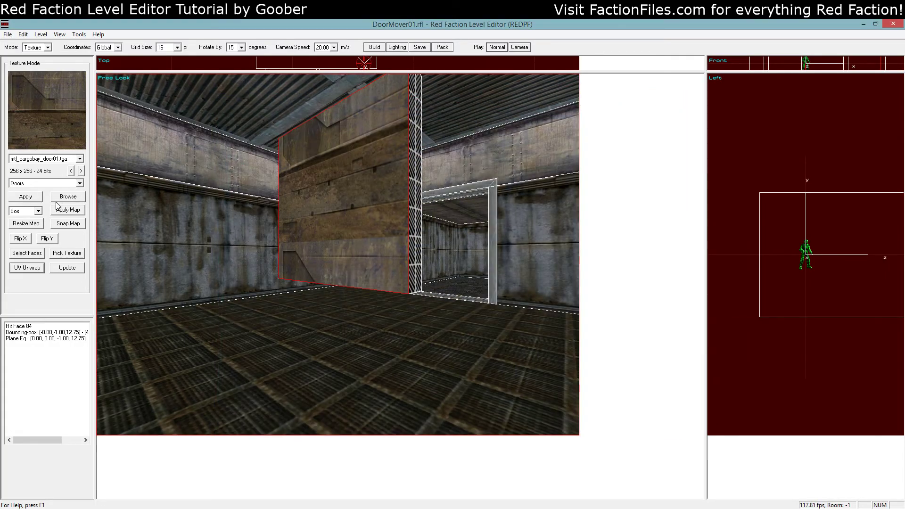
Step: Apply the mtl_cargobay_door01.tga texture to the door brush's opposite large face and rebuild the geometry
key("KP_1")
key("KP_6")
key("KP_4")
key("KP_3")
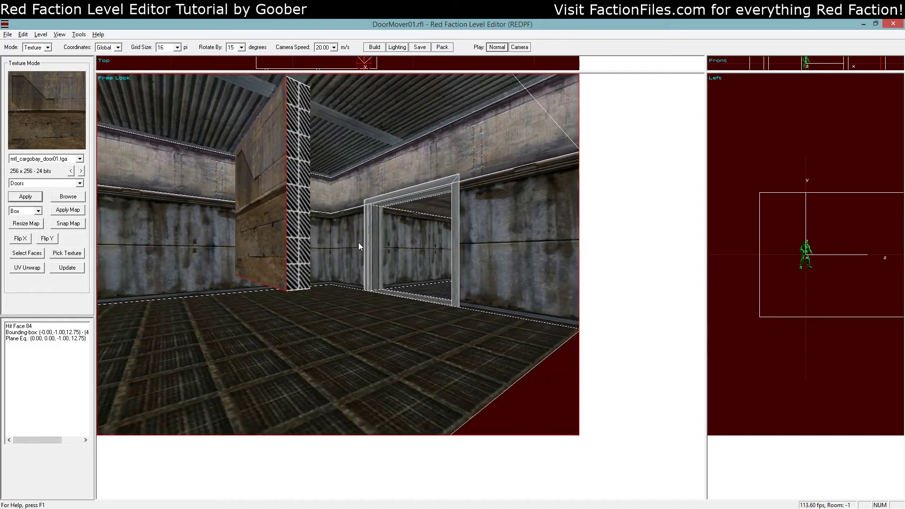
key("a")
key("KP_4")
left_click(426, 233)
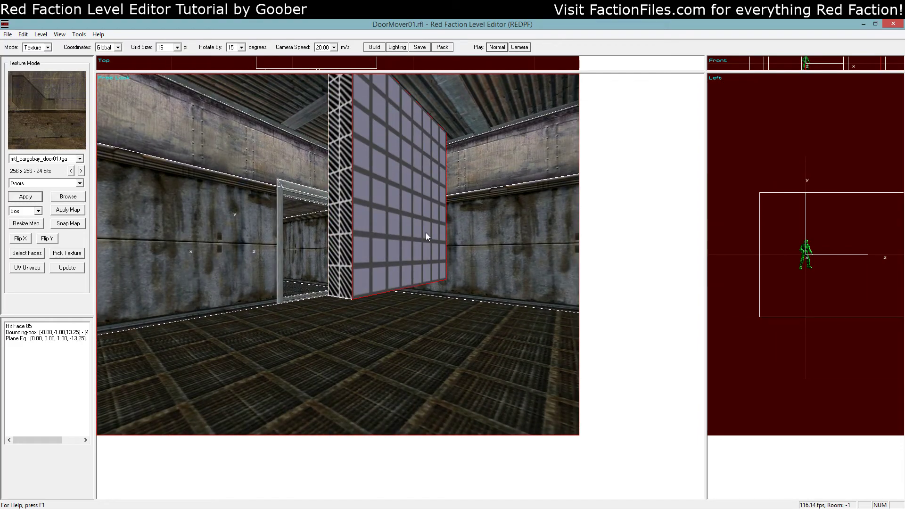
left_click(42, 200)
key("b")
Step: Select the door brush in Brush mode and compare the texture direction on its two large faces
key("KP_3")
key("KP_4")
key("KP_Add")
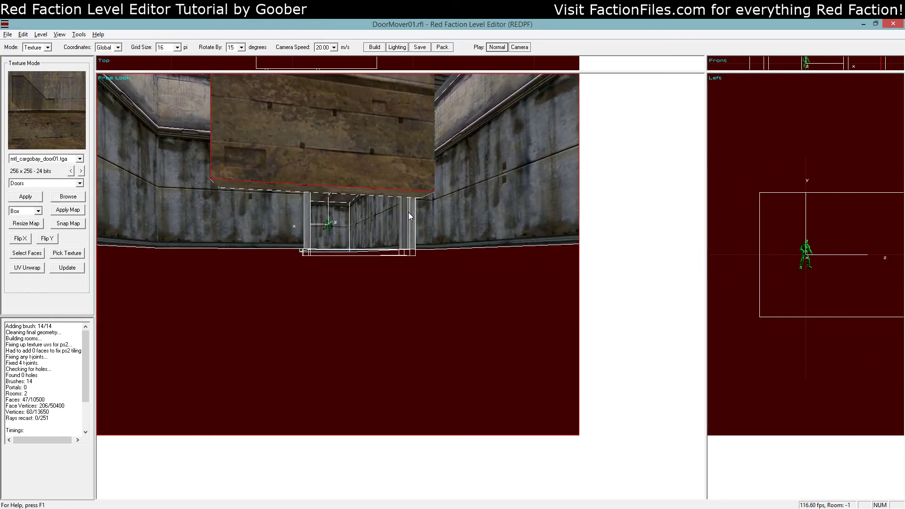
key("Up")
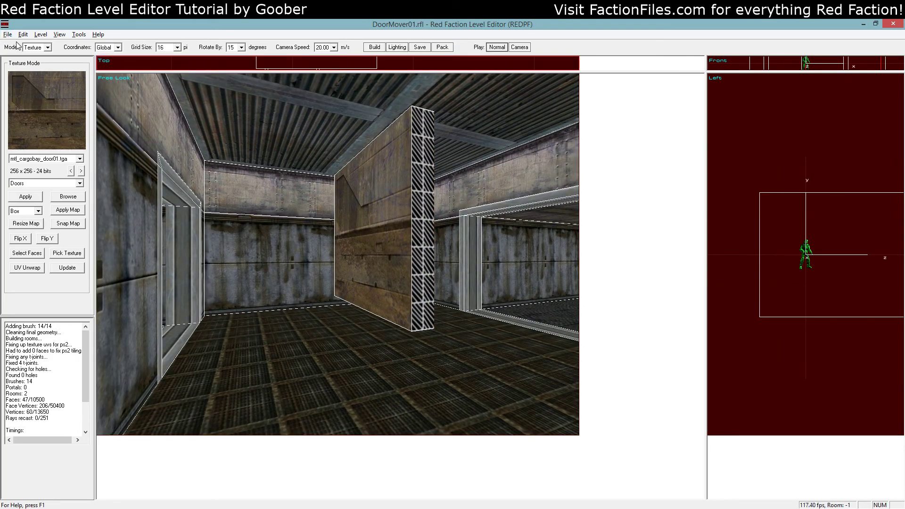
left_click(37, 48)
left_click(38, 55)
left_click(392, 194)
key("z")
key("KP_3")
key("KP_4")
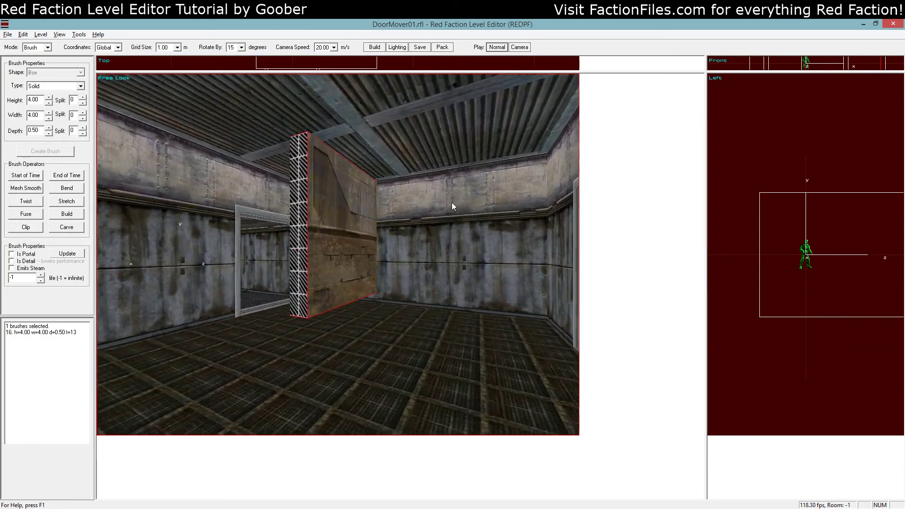
key("Up")
Step: Return to Texture mode and flip the UV mapping of the second large door face horizontally in UV Unwrap
left_click(47, 47)
left_click(30, 61)
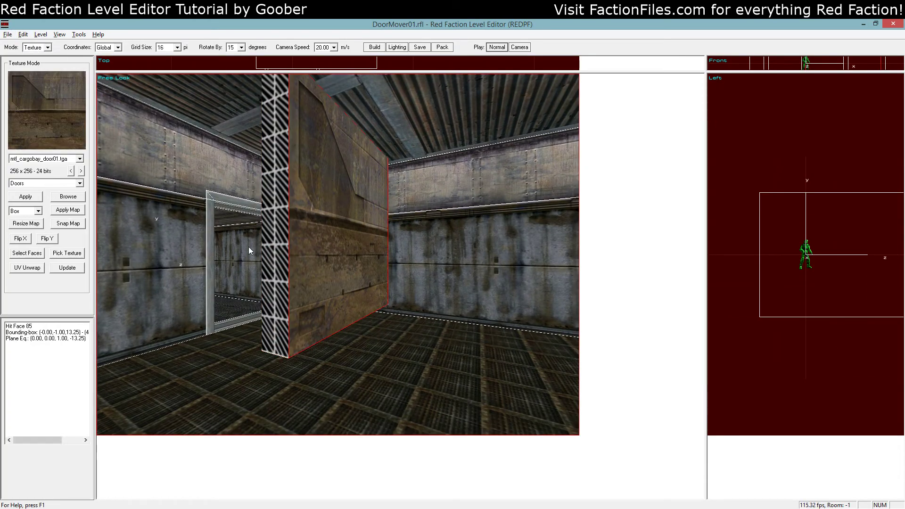
left_click(27, 267)
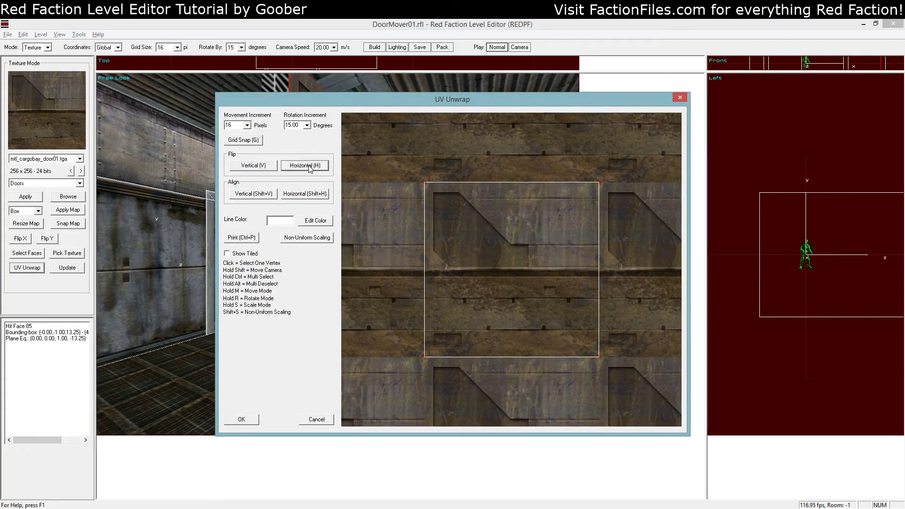
left_click(242, 419)
left_click(38, 47)
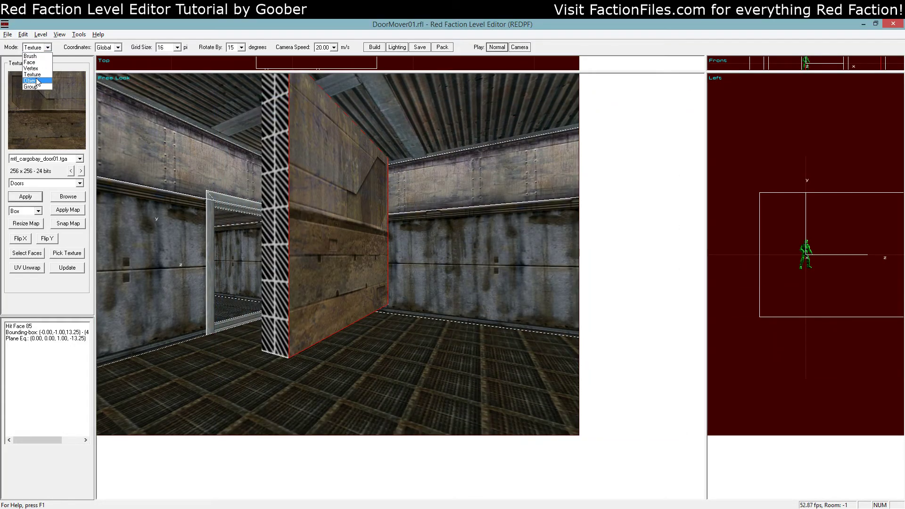
left_click(38, 81)
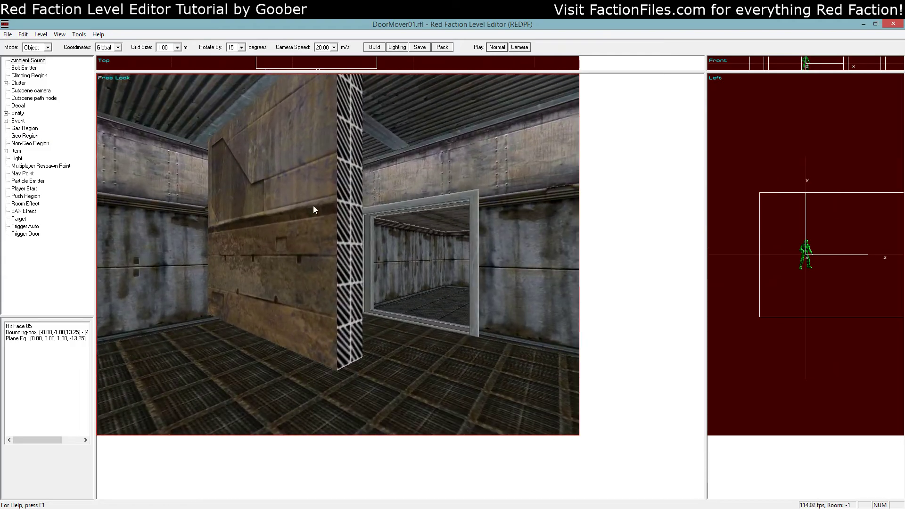
left_click(313, 206)
key("z")
Step: Select the door brush in Brush mode, lower it in the Front view until it fills the doorway, and rebuild the geometry
left_click(33, 48)
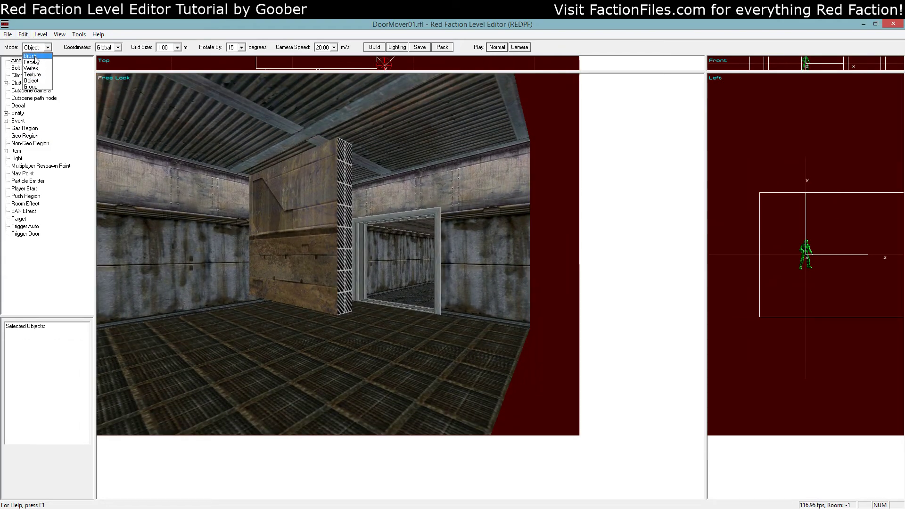
left_click(30, 57)
left_click_drag(344, 204, 339, 113)
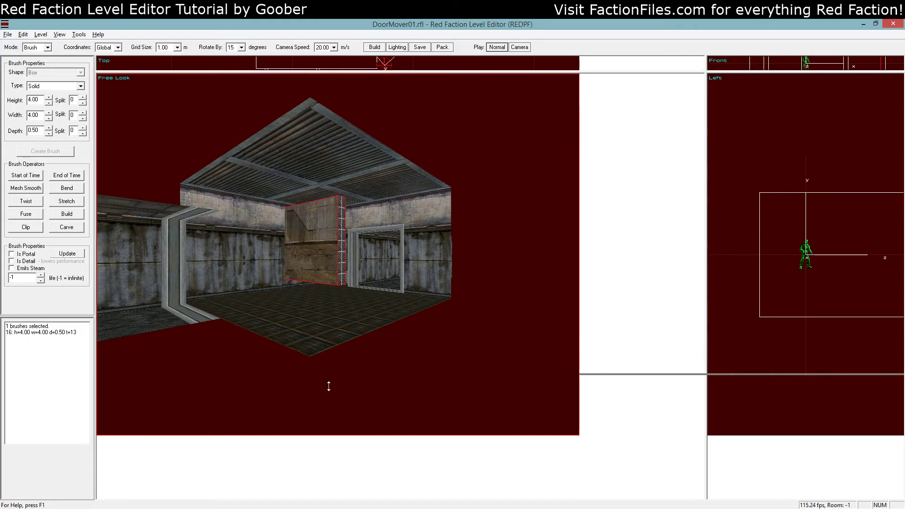
left_click_drag(328, 386, 329, 387)
left_click_drag(453, 209, 453, 137)
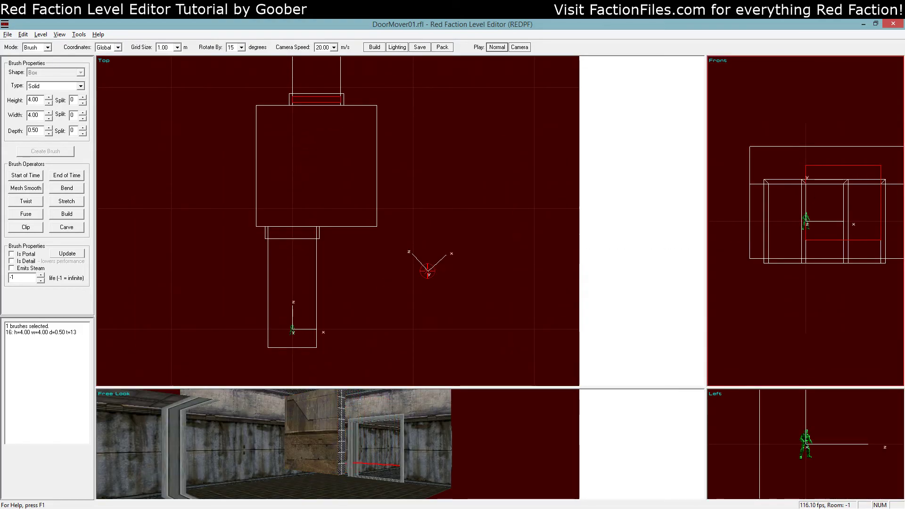
left_click_drag(821, 228, 822, 247)
key("b")
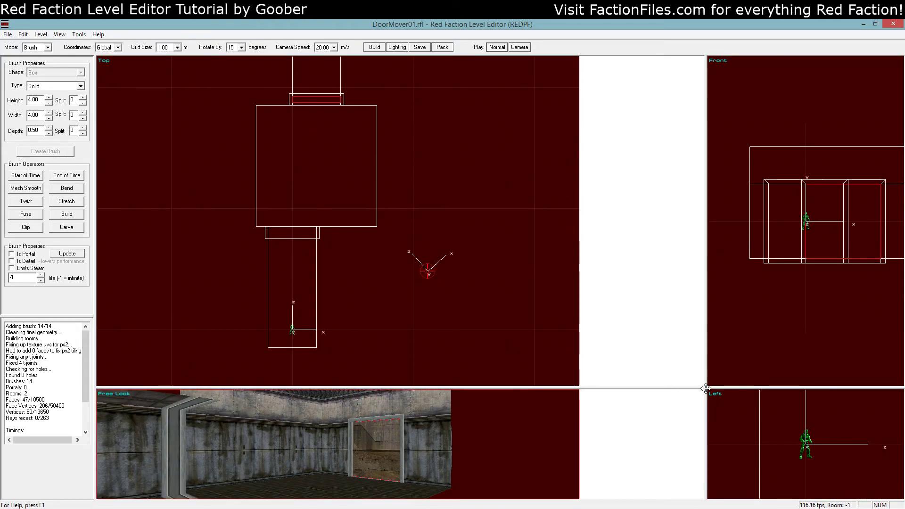
Step: Enlarge the Free Look view and examine the door brush's side faces where it meets the doorway frame
left_click_drag(705, 389, 886, 57)
key("a")
key("KP_3")
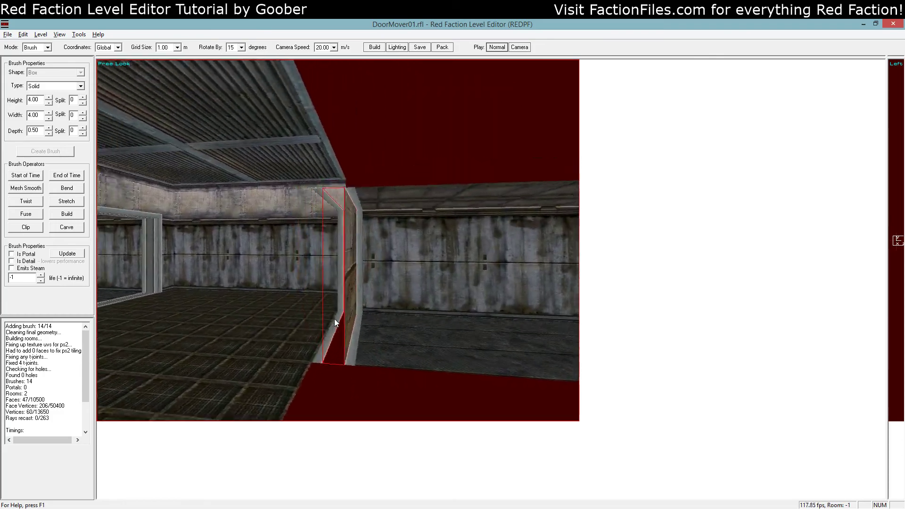
key("a")
key("KP_Subtract")
key("KP_6")
key("KP_Add")
key("z")
key("KP_Subtract")
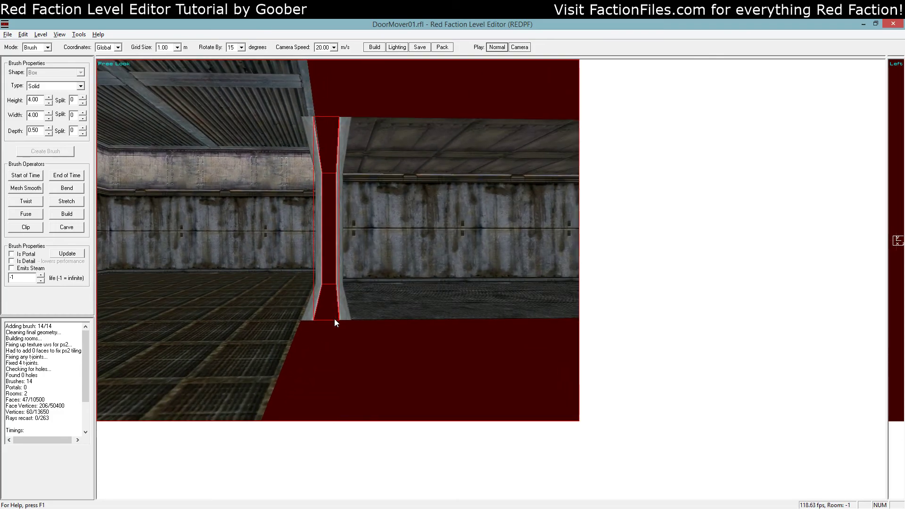
key("Up")
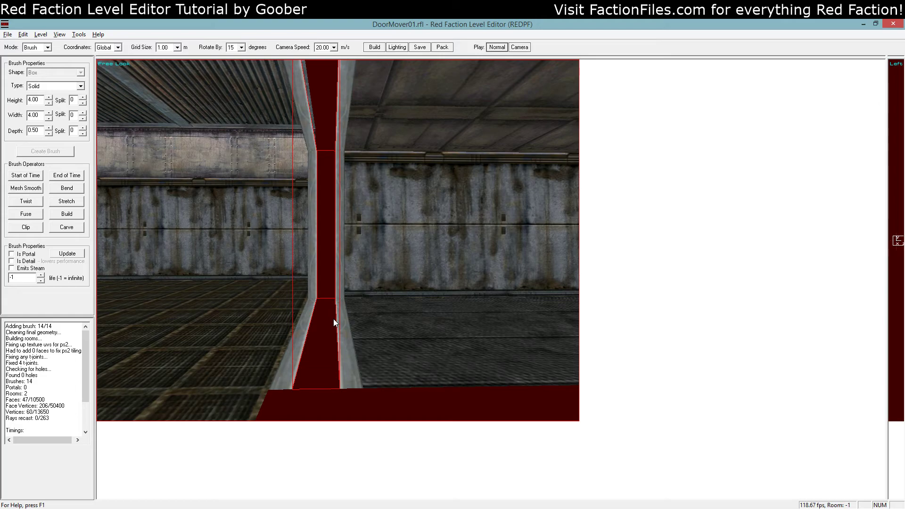
Step: Mark the door brush as a detail brush, update its properties and rebuild the geometry
left_click(28, 262)
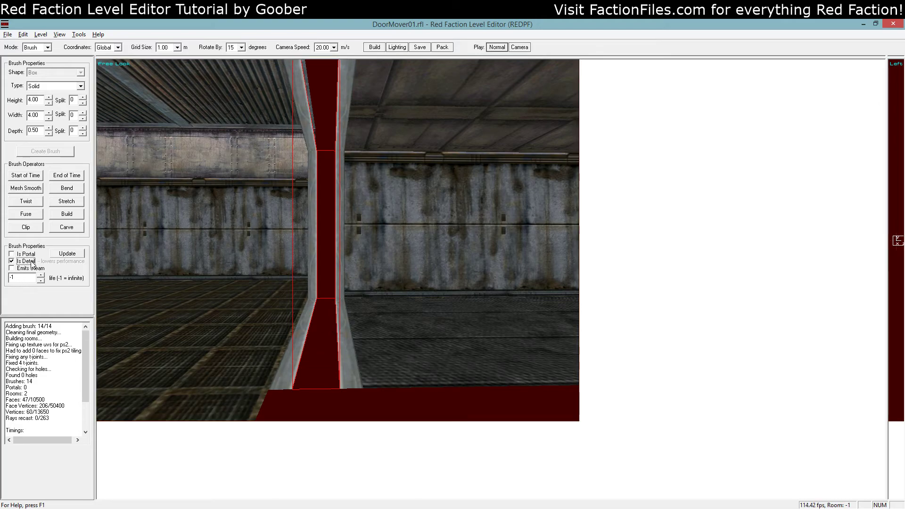
left_click(67, 253)
key("b")
Step: Inspect the rebuilt detail door brush from its edges and from both sides of the doorway
key("z")
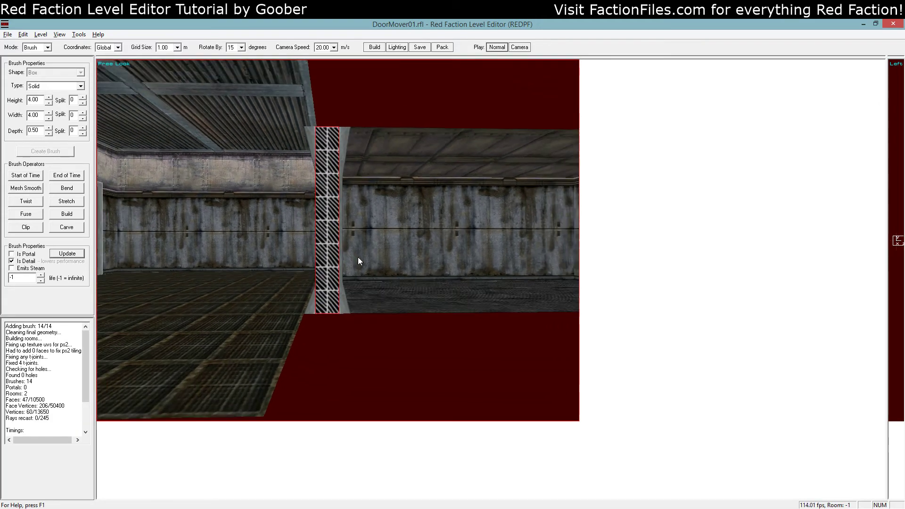
key("KP_Add")
key("a")
key("KP_Subtract")
key("a")
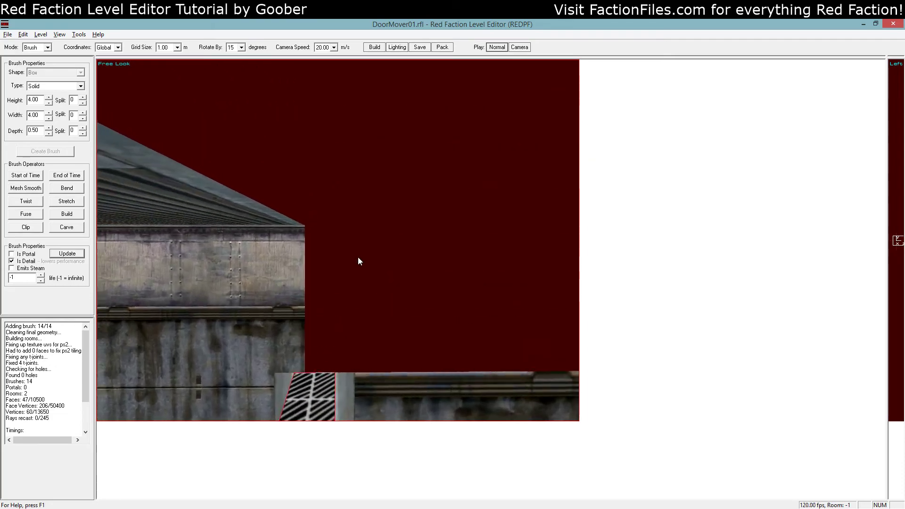
key("KP_4")
key("z")
key("KP_Add")
key("KP_4")
key("a")
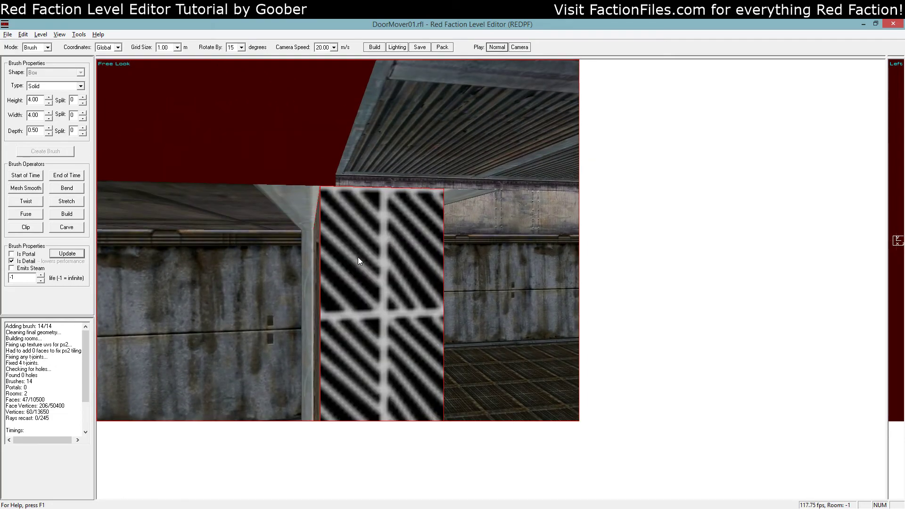
key("a")
key("Down")
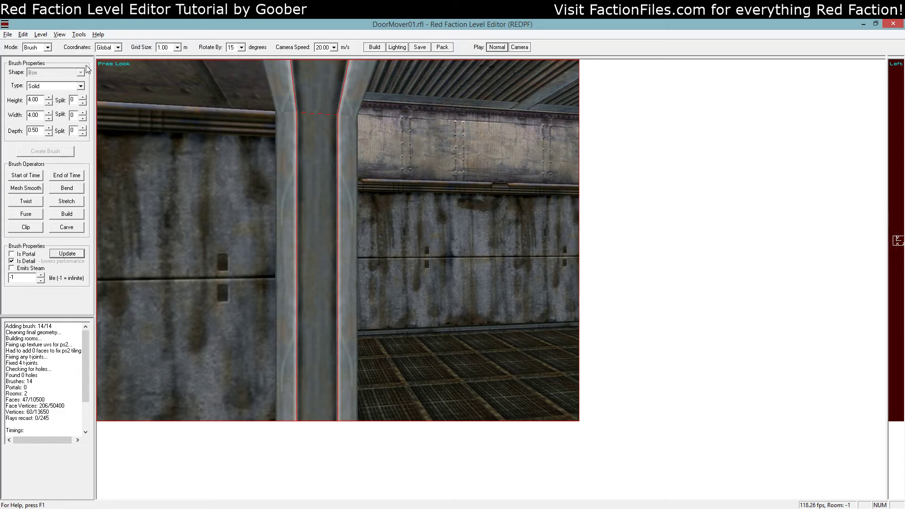
left_click(47, 47)
left_click(31, 61)
key("z")
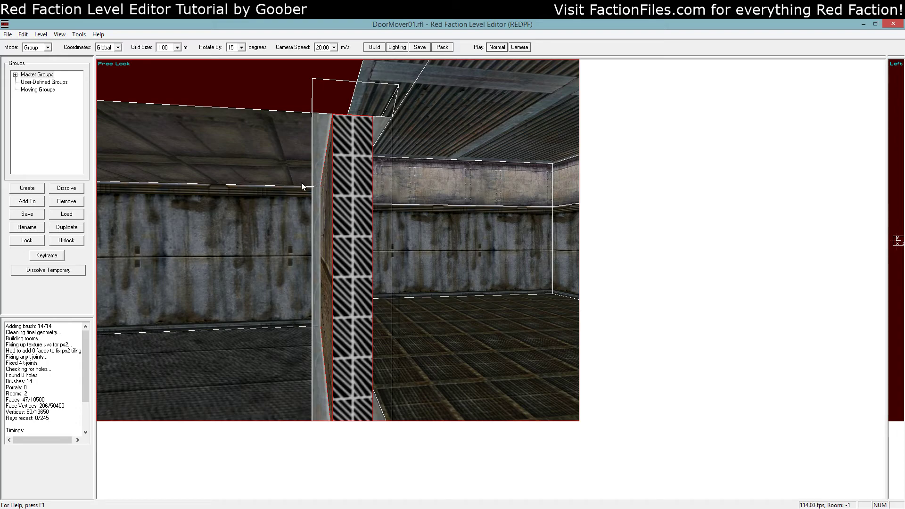
left_click(27, 189)
left_click(506, 306)
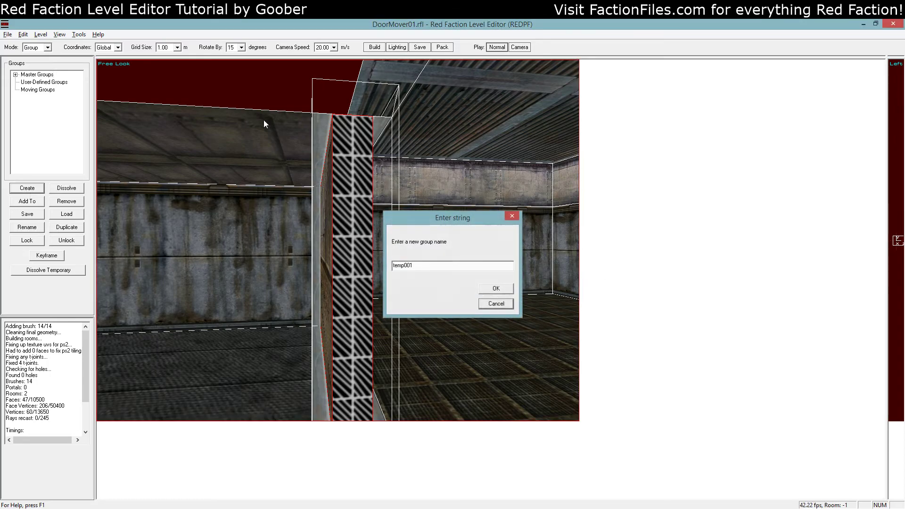
left_click(34, 48)
left_click(33, 55)
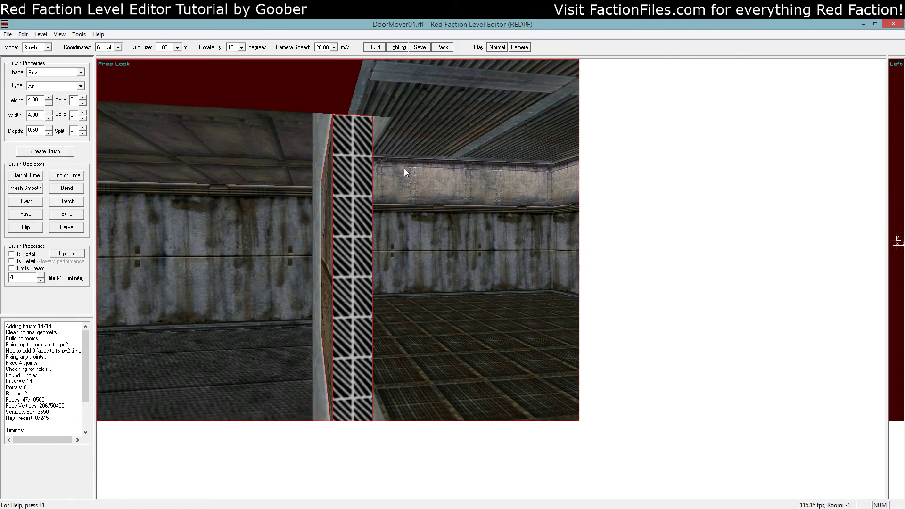
Step: Switch to Group mode and create a group named Door01 from the door brush
left_click(47, 47)
left_click(39, 86)
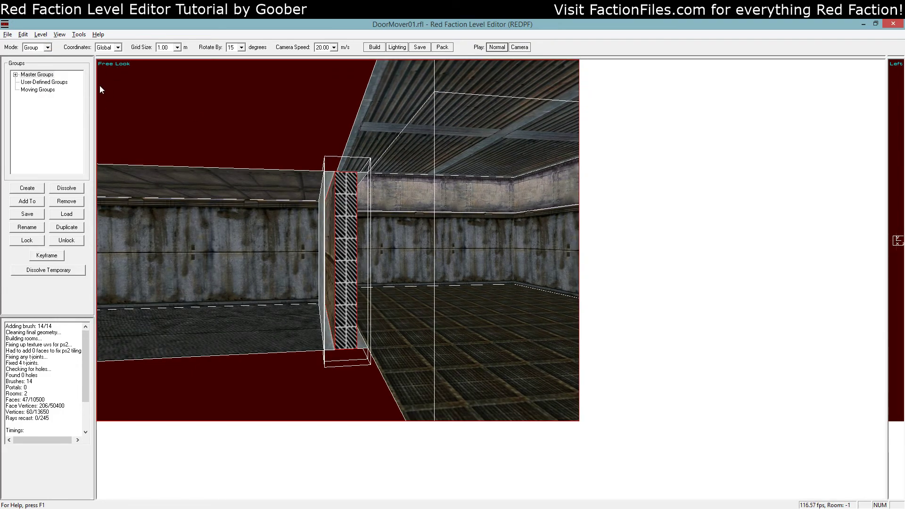
left_click(33, 189)
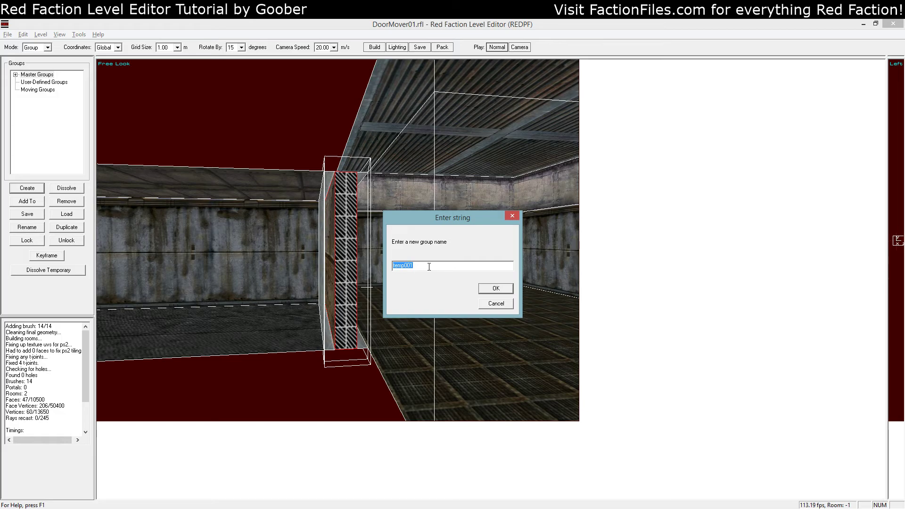
type("Door01")
key("Return")
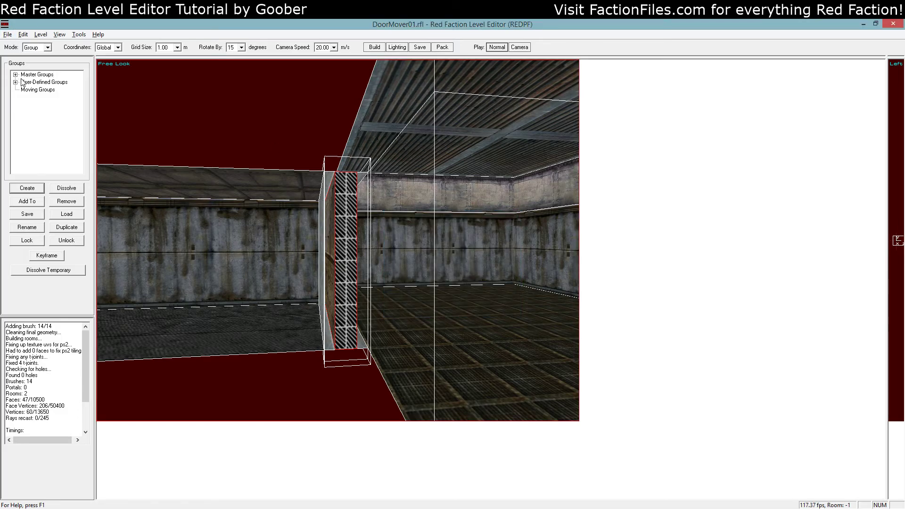
Step: Expand the Door01 user-defined group to show its brush, and rebuild the geometry
left_click(16, 82)
left_click(36, 89)
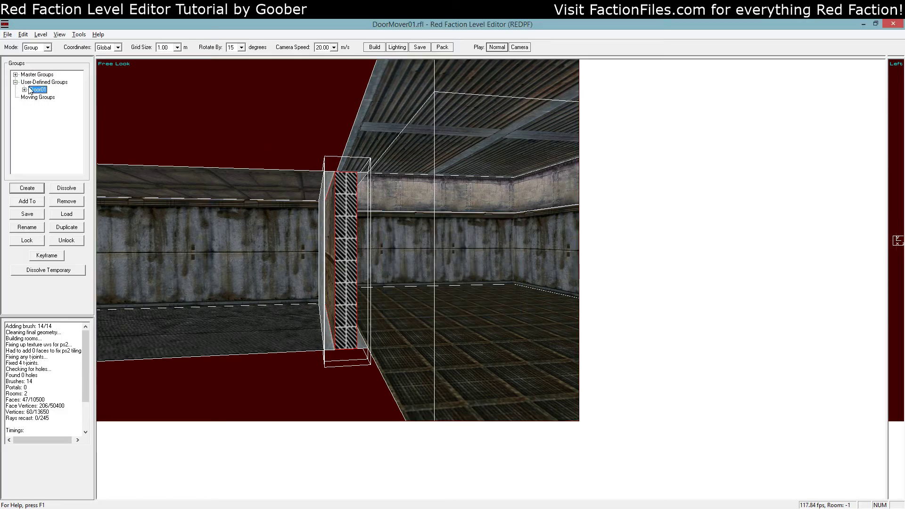
left_click(24, 89)
left_click(279, 122)
left_click(344, 189)
key("a")
key("b")
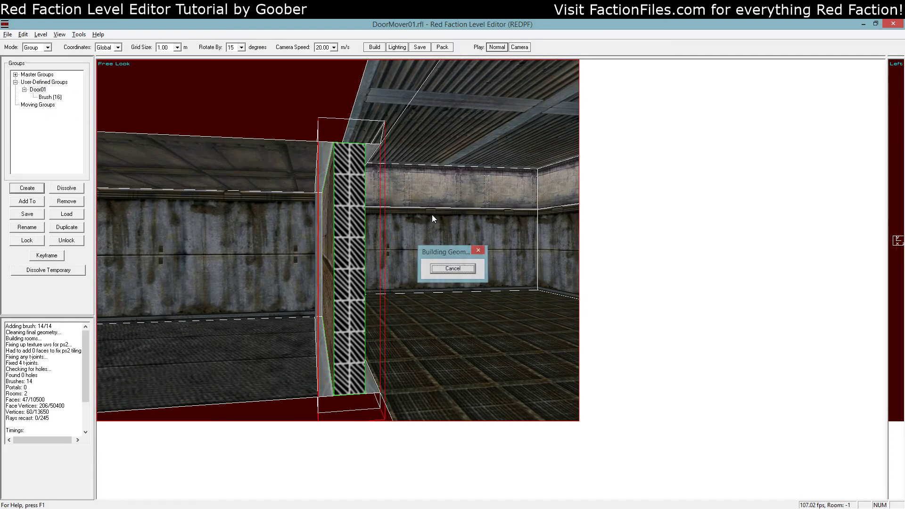
Step: Select the Door01 group and add a keyframe to it so it becomes a moving group
key("KP_1")
key("KP_6")
key("z")
left_click(46, 98)
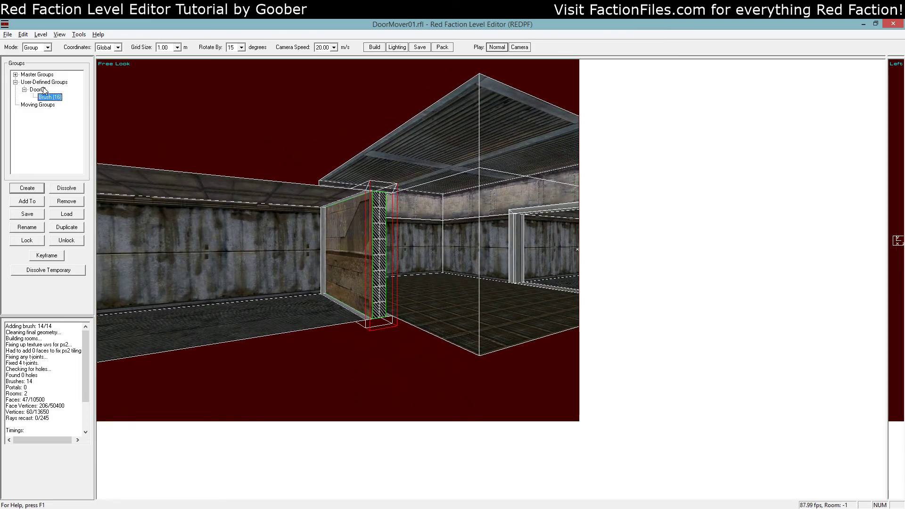
left_click(43, 89)
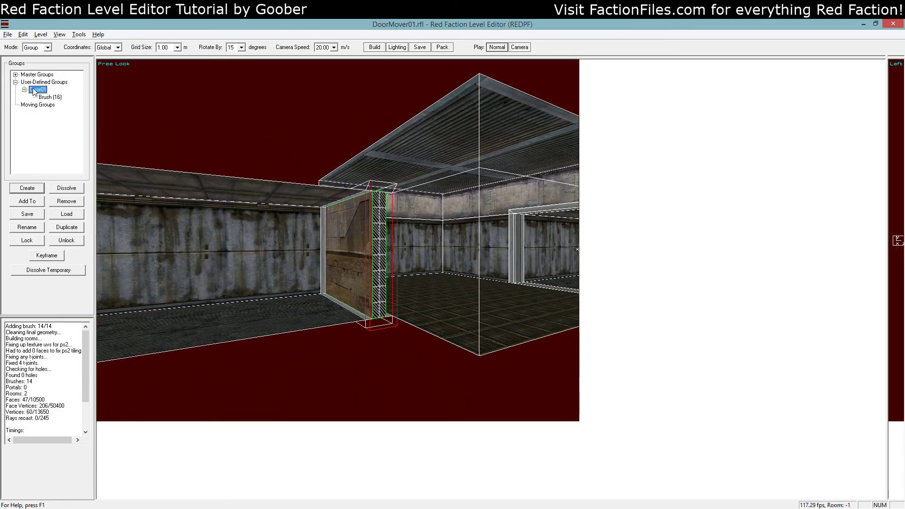
left_click(47, 255)
Step: Examine the door's new keyframe and the moving door from both sides of the doorway
scroll(418, 279, "up", 2)
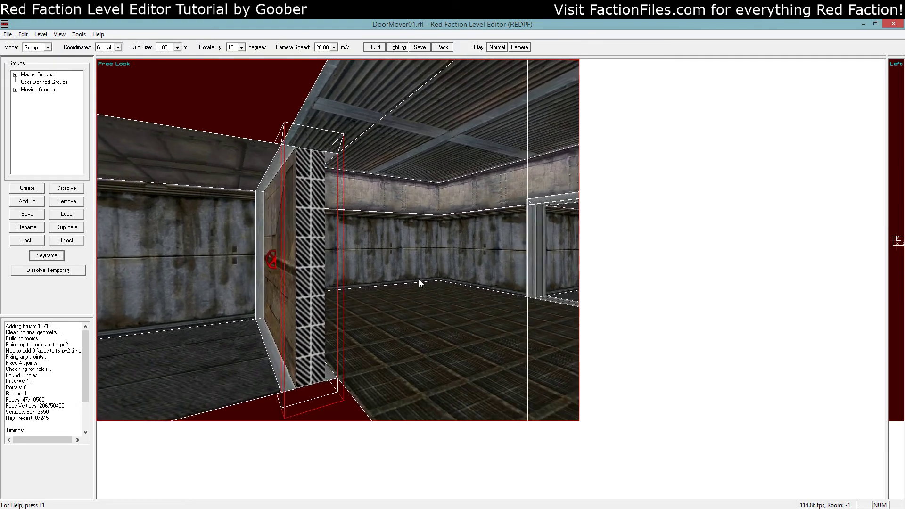
scroll(418, 279, "up", 3)
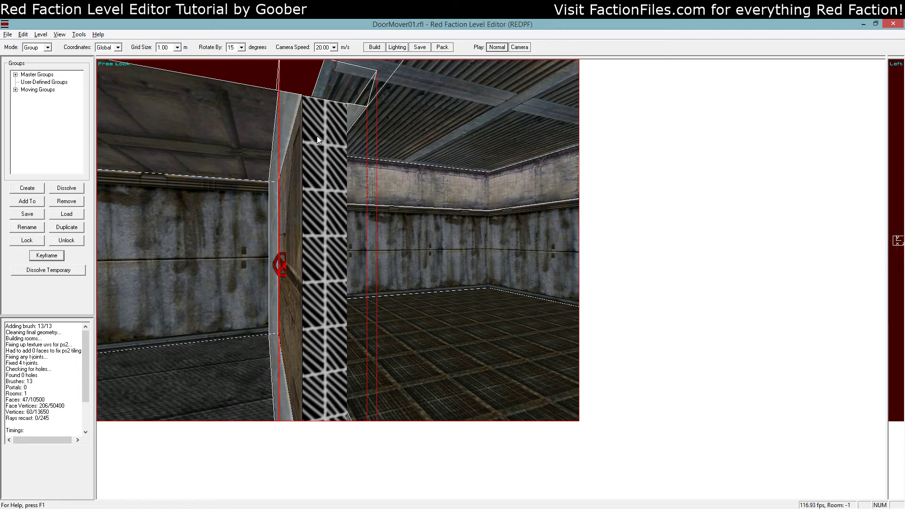
scroll(316, 163, "down", 5)
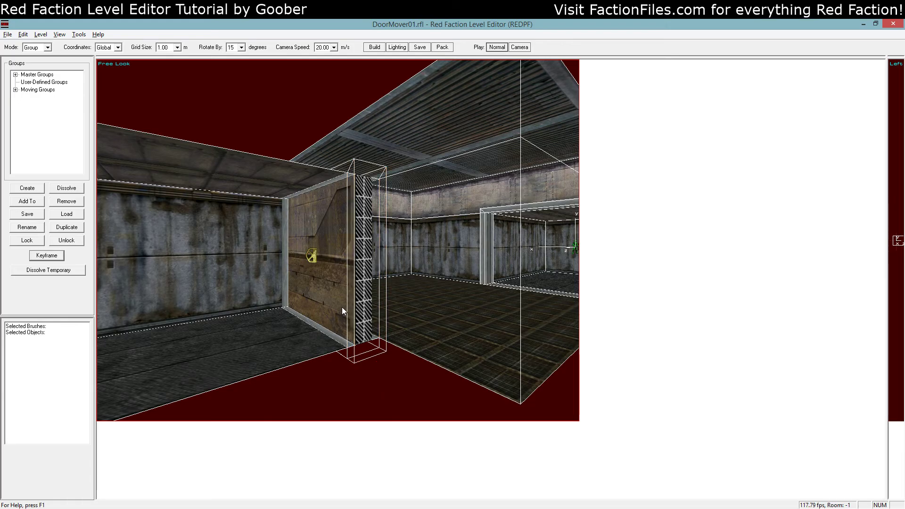
scroll(341, 306, "up", 6)
key("z")
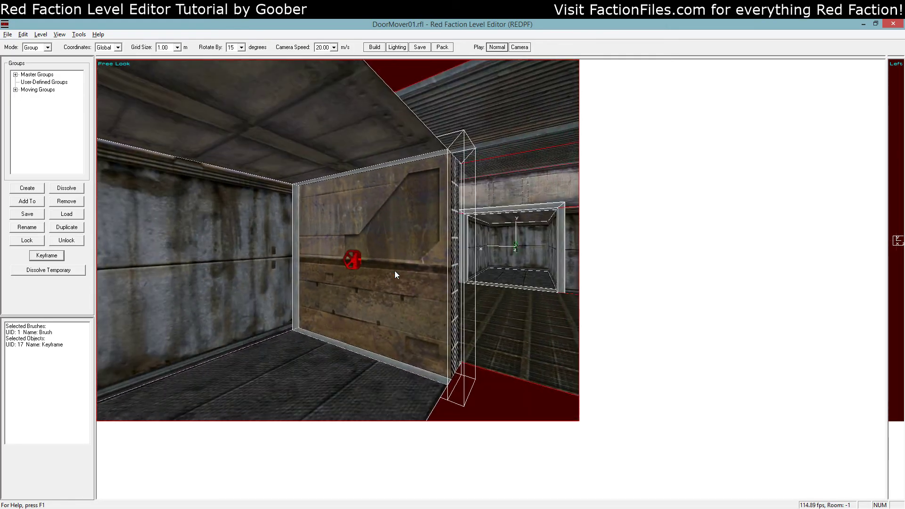
key("KP_3")
key("KP_4")
key("z")
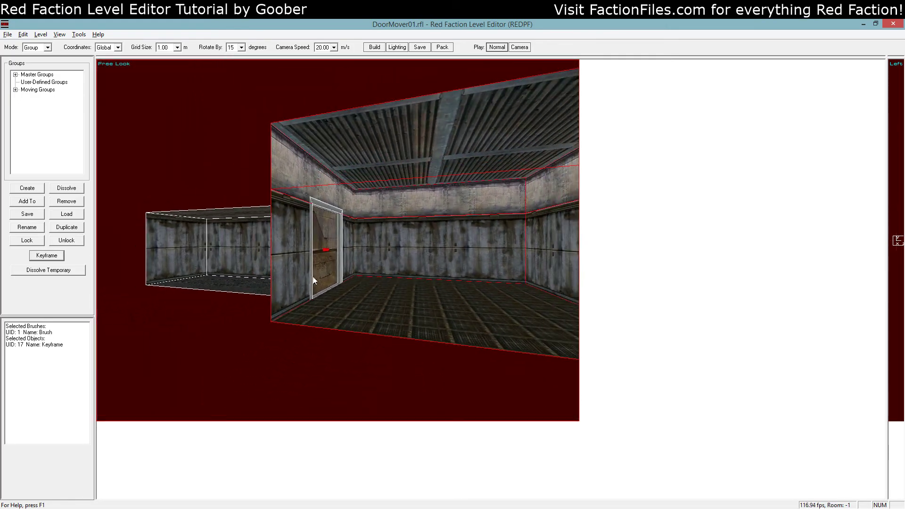
key("a")
key("KP_1")
key("KP_6")
Step: Open the door keyframe's properties and set its movement type to Ping Pong Once
left_click(305, 248)
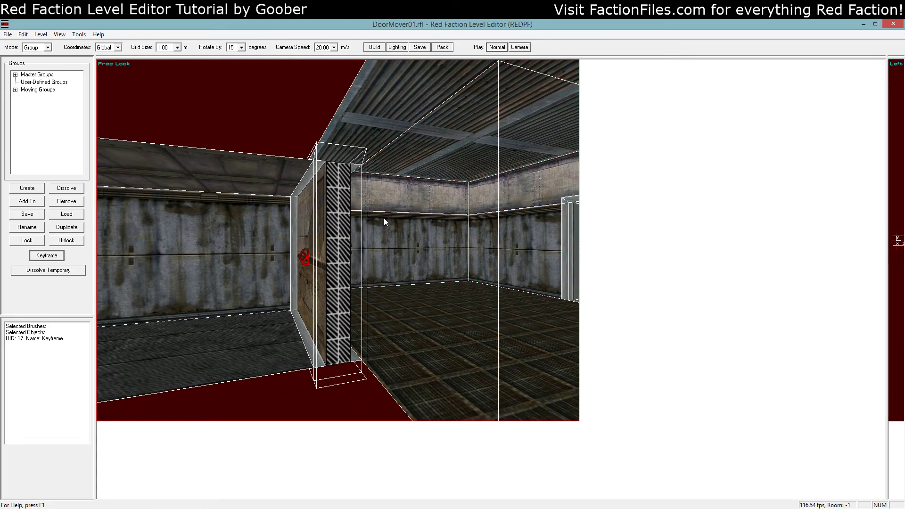
right_click(384, 218)
left_click(425, 306)
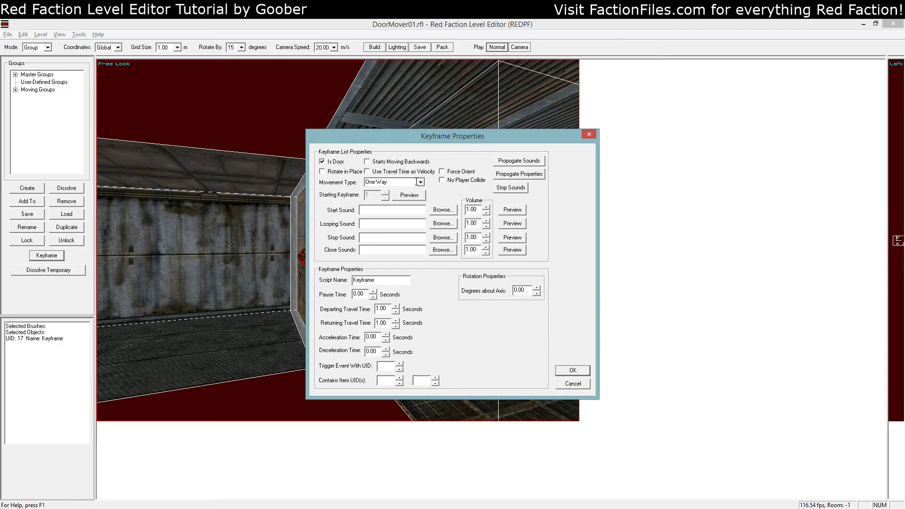
left_click(421, 183)
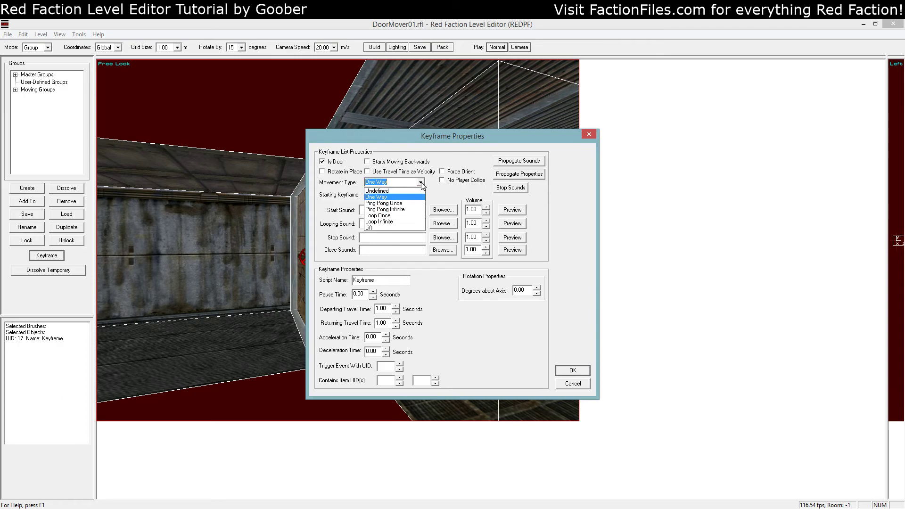
left_click(395, 204)
left_click(386, 209)
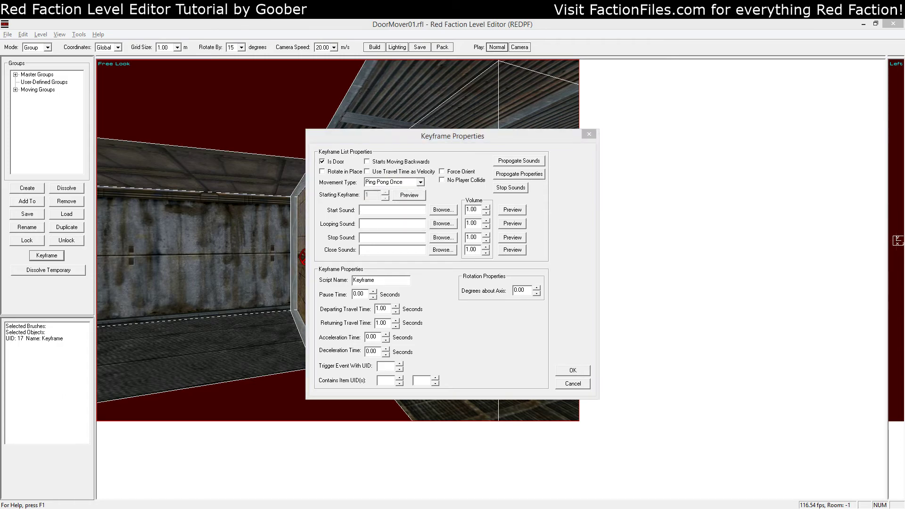
Step: Set the keyframe's start sound to DoorOpen_04.wav and its close sound to DoorClose_04.wav
right_click(375, 208)
left_click(400, 252)
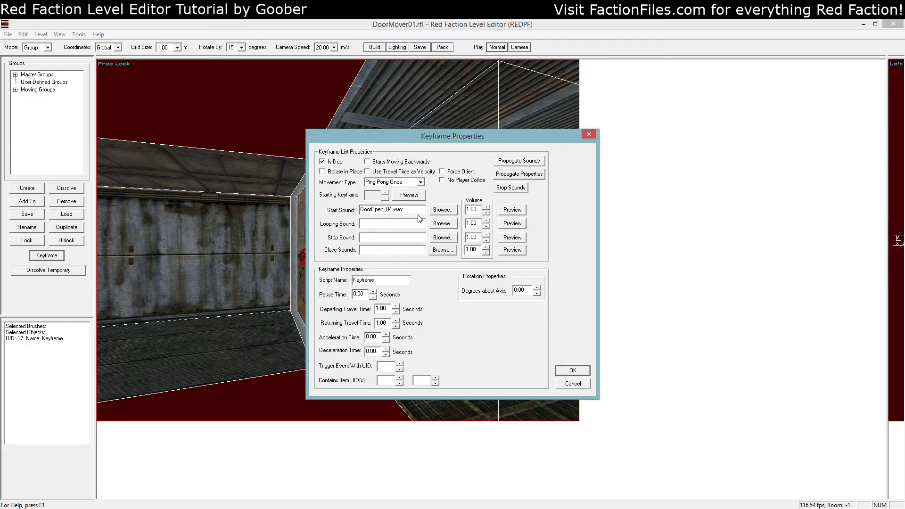
left_click(442, 210)
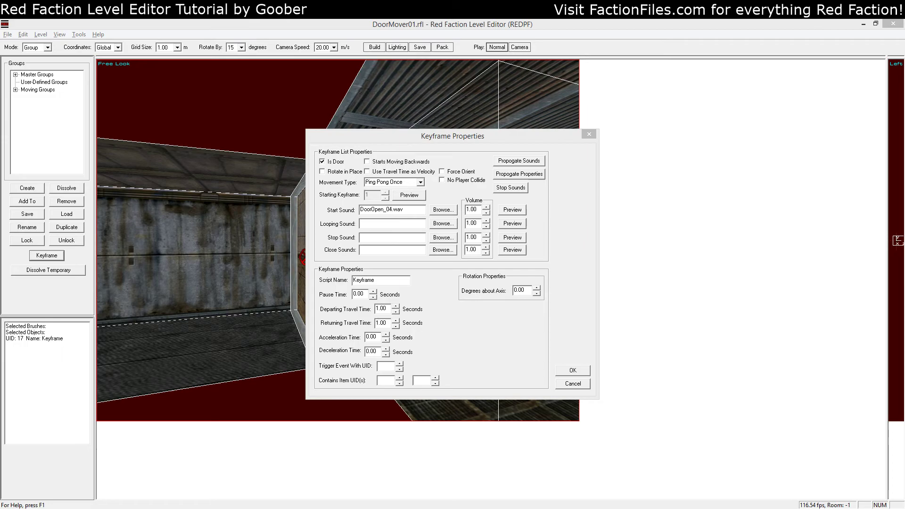
left_click(377, 251)
type("DoorClose_04.wav")
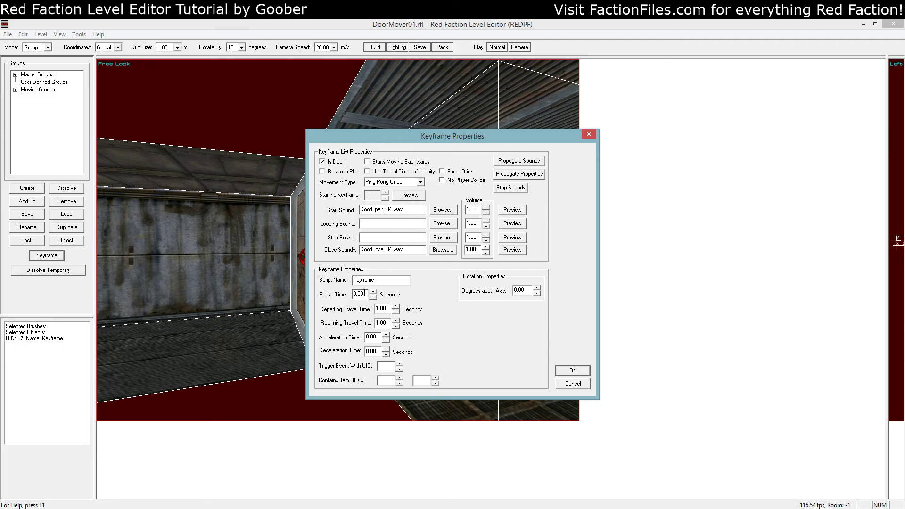
Step: Set the keyframe's departing and returning travel times to 0.25 seconds each
double_click(382, 309)
type(".2")
double_click(390, 323)
type(".25")
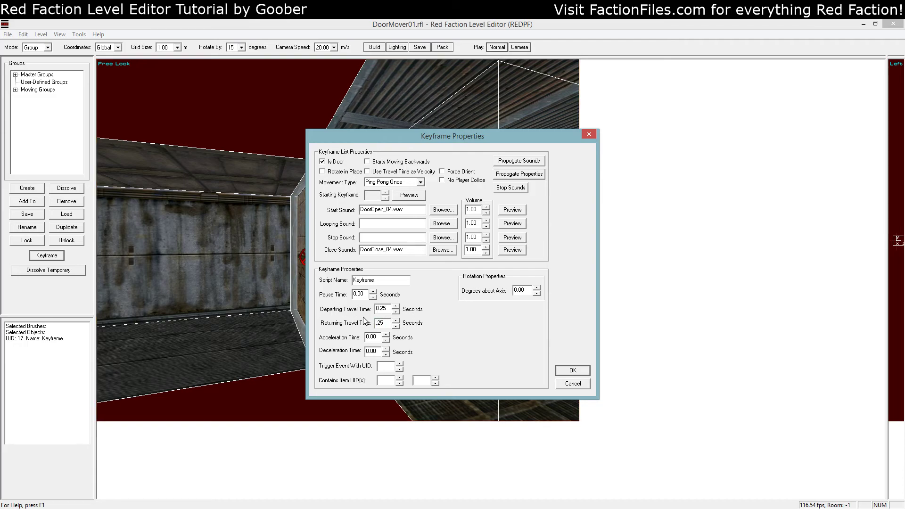
Step: Apply the first keyframe's timing settings and deselect the keyframe
left_click(384, 308)
left_click(570, 370)
key("KP_1")
key("KP_6")
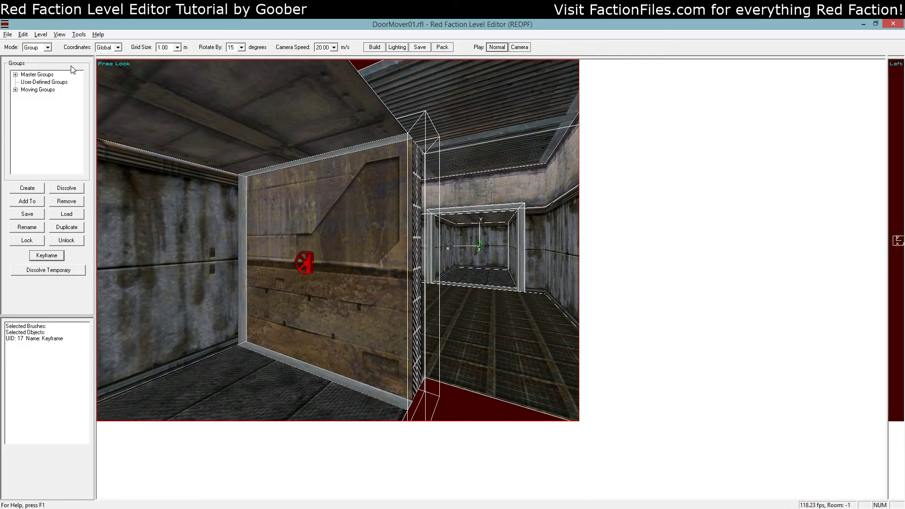
left_click(381, 318)
key("z")
key("KP_3")
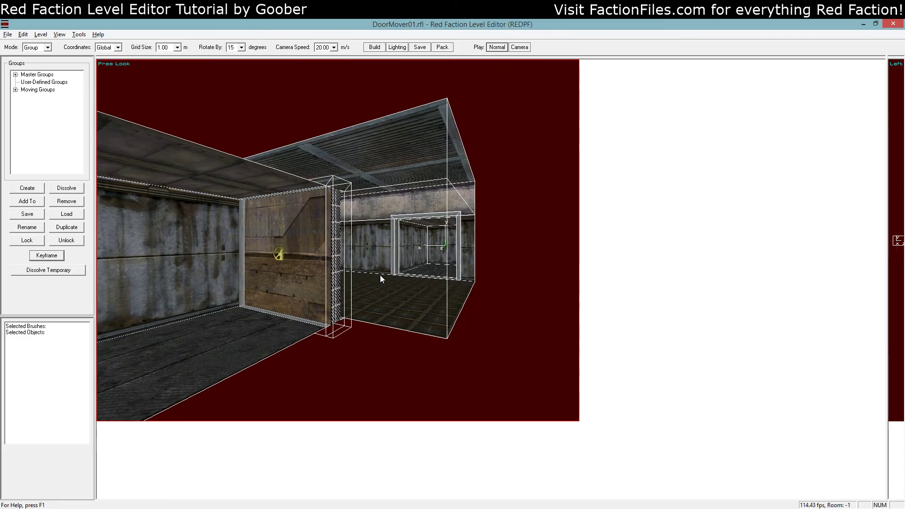
Step: Add a second keyframe to the moving group Door01
key("a")
left_click(15, 89)
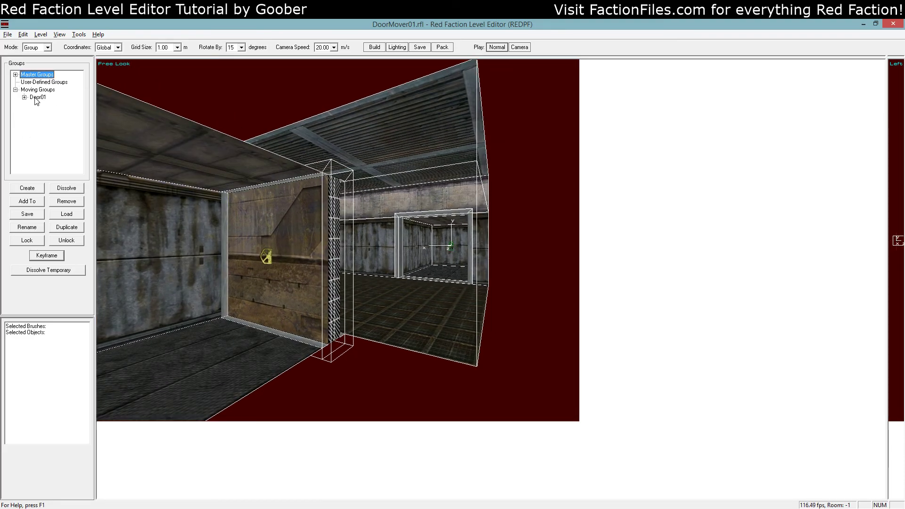
left_click(38, 97)
left_click(46, 256)
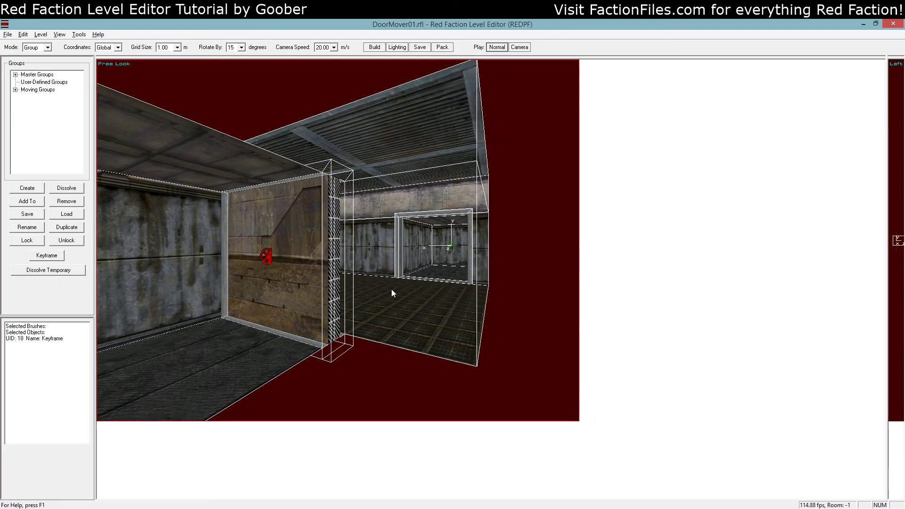
key("Up")
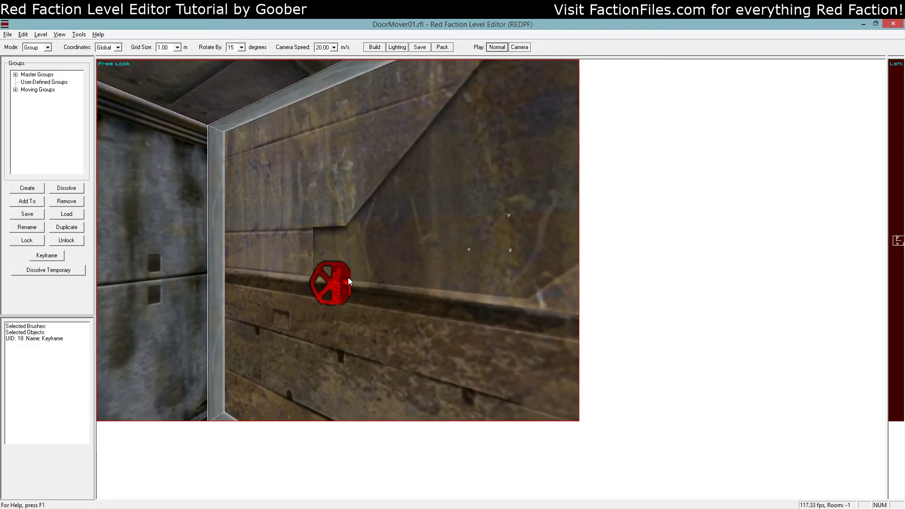
key("z")
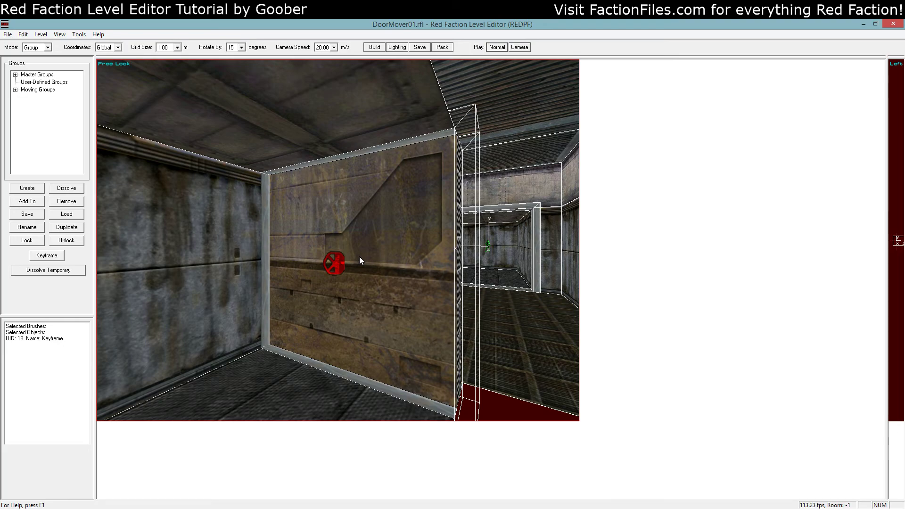
Step: Raise the new keyframe straight up to above the doorway, using the 1.00 m grid in the Left view
left_click(899, 182)
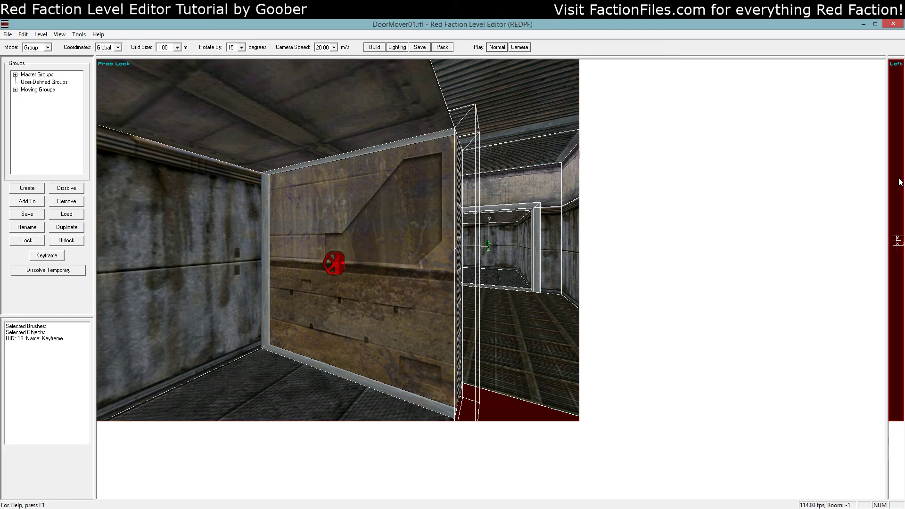
key("Up")
key("Up")
key("Up")
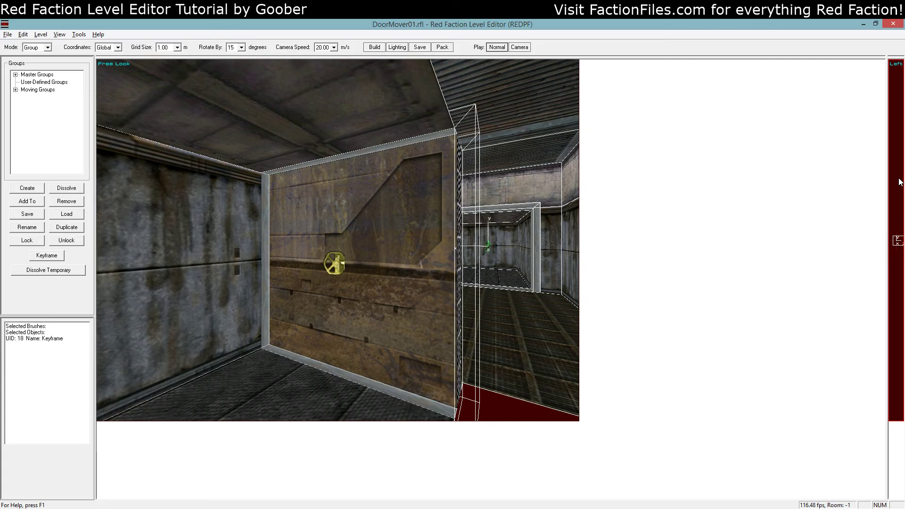
key("z")
key("KP_Subtract")
key("KP_3")
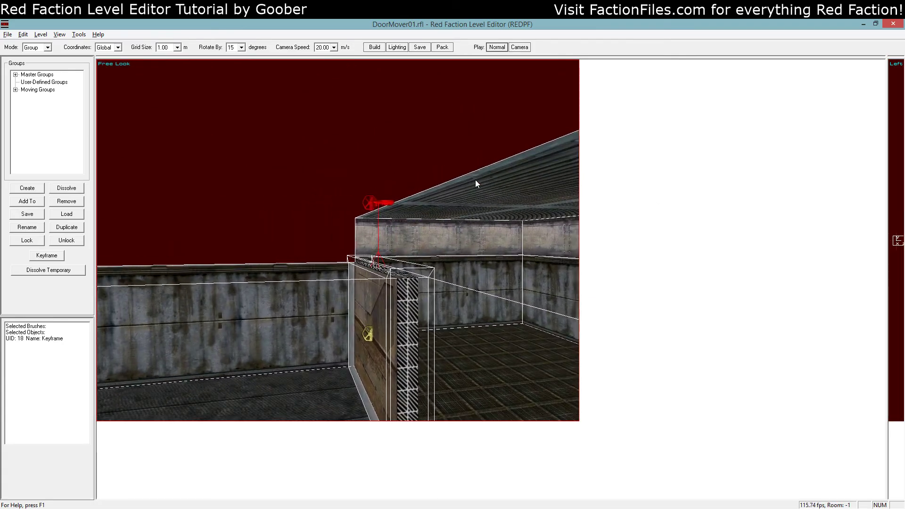
Step: Set the grid size to 0.50 m and lower the second keyframe by one grid step
key("KP_1")
key("KP_6")
key("a")
key("z")
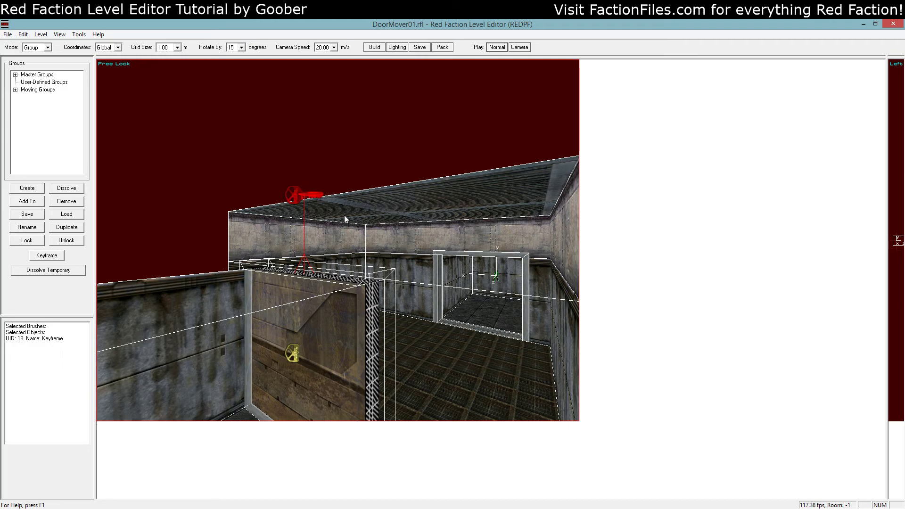
left_click(177, 48)
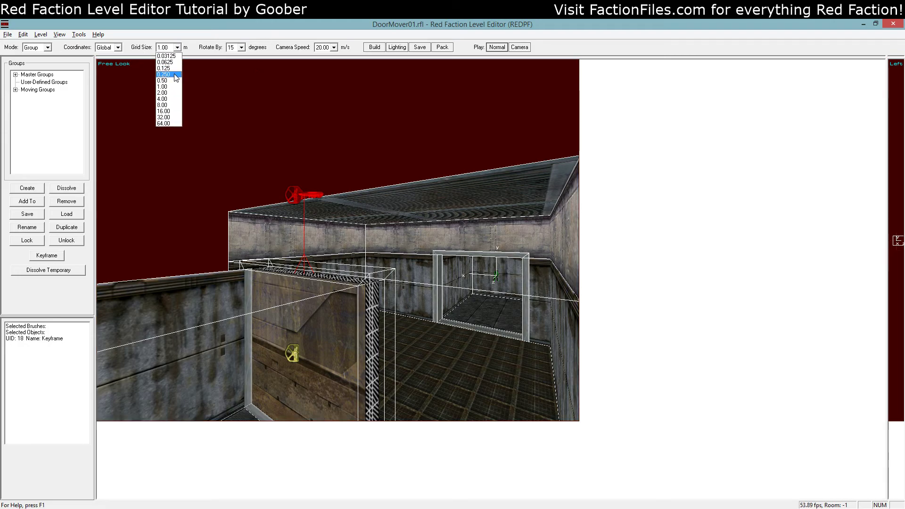
left_click(167, 81)
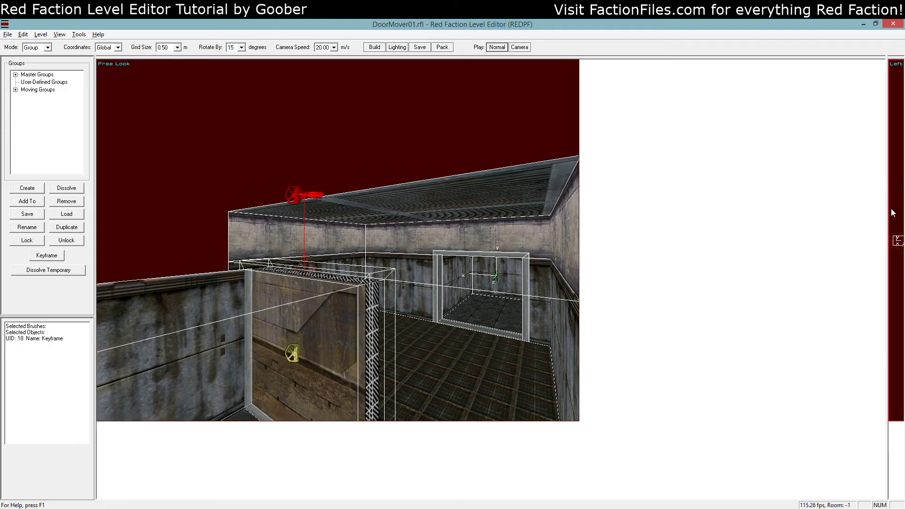
key("Down")
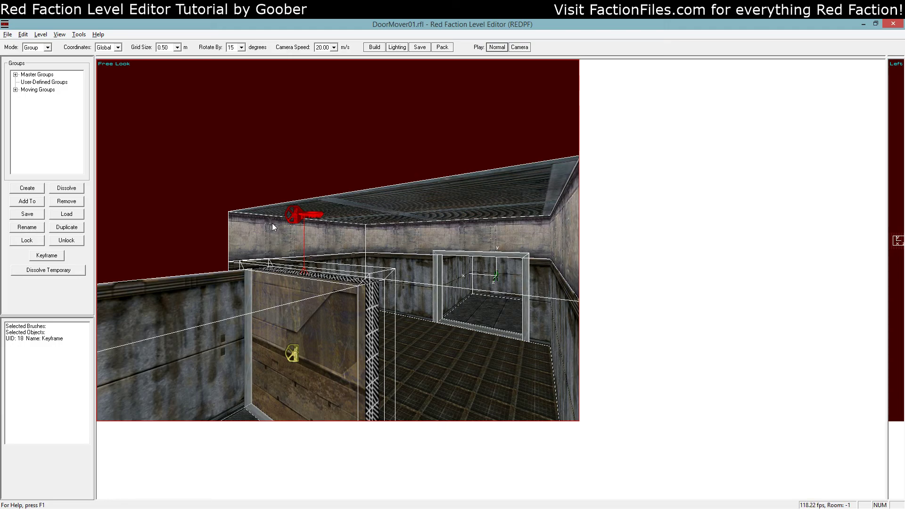
Step: Set the second keyframe's pause time to 1 second in its properties and apply the change
right_click(303, 202)
left_click(355, 290)
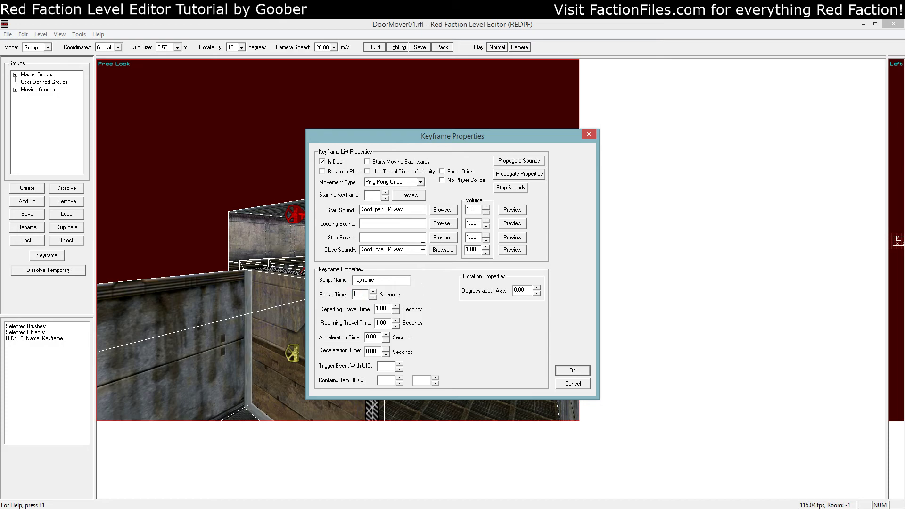
left_click(576, 372)
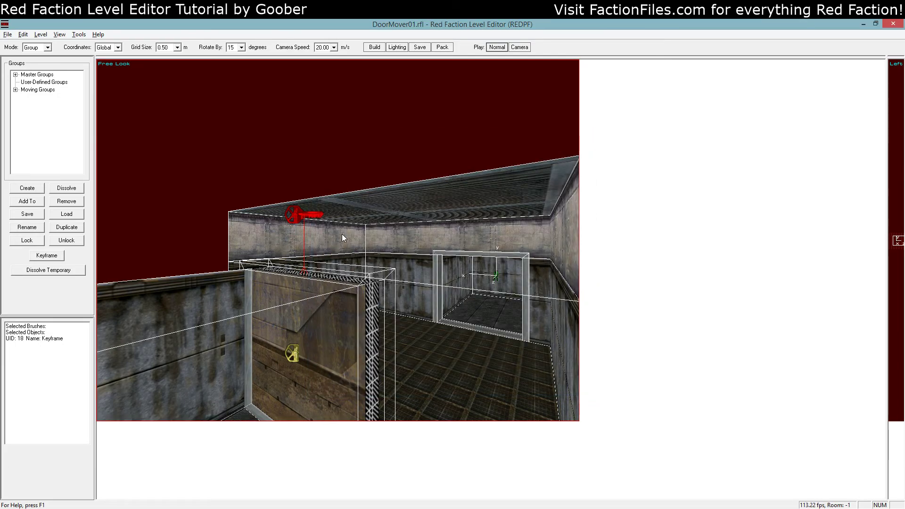
Step: Build the level geometry and switch the editing mode to Object
left_click(36, 47)
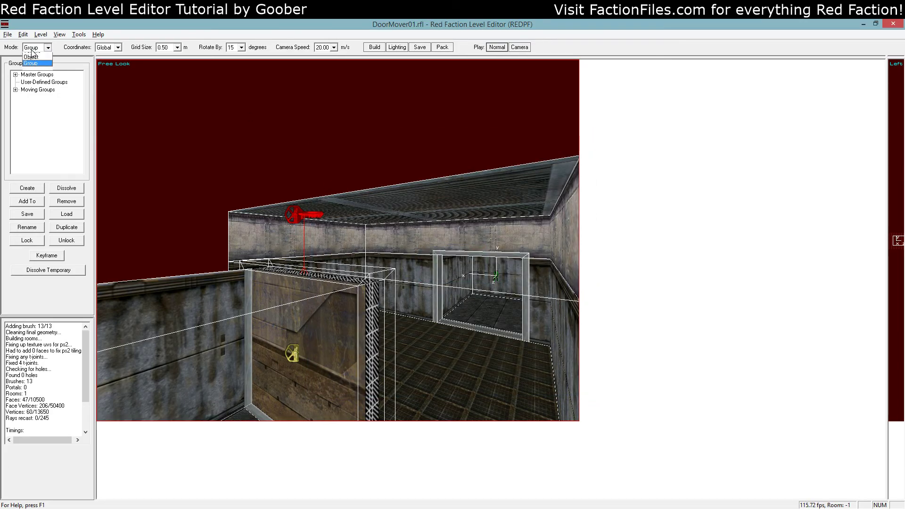
left_click(32, 80)
key("KP_3")
key("KP_4")
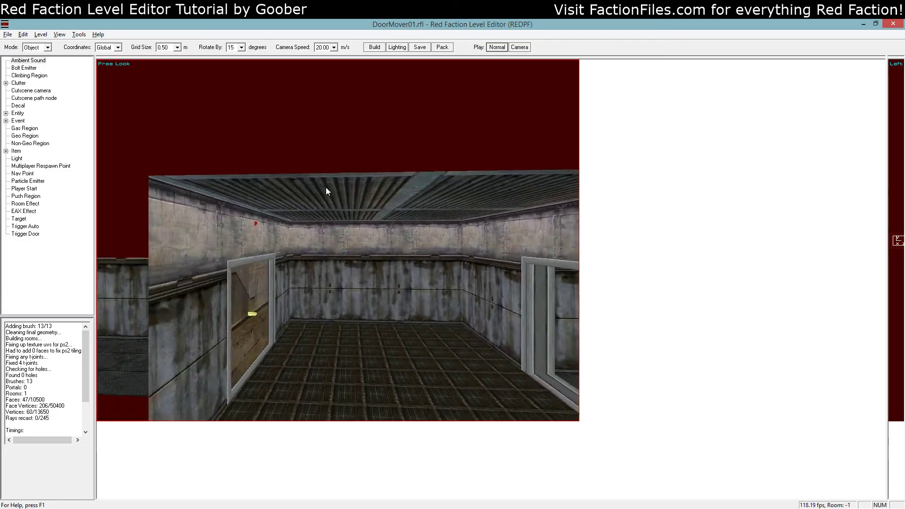
key("a")
key("KP_4")
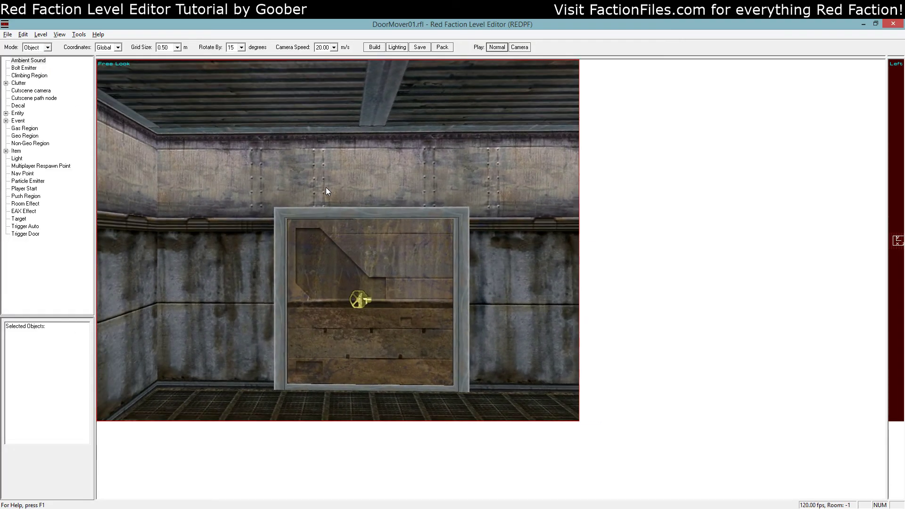
key("a")
key("z")
key("a")
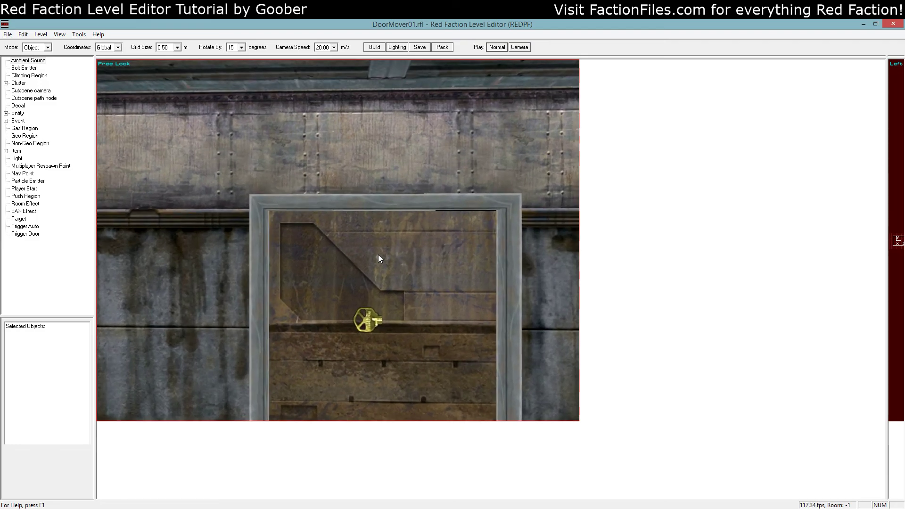
Step: Save the level as DoorMover01.rfl in the single folder of user_maps
left_click(8, 34)
left_click(7, 34)
left_click(7, 34)
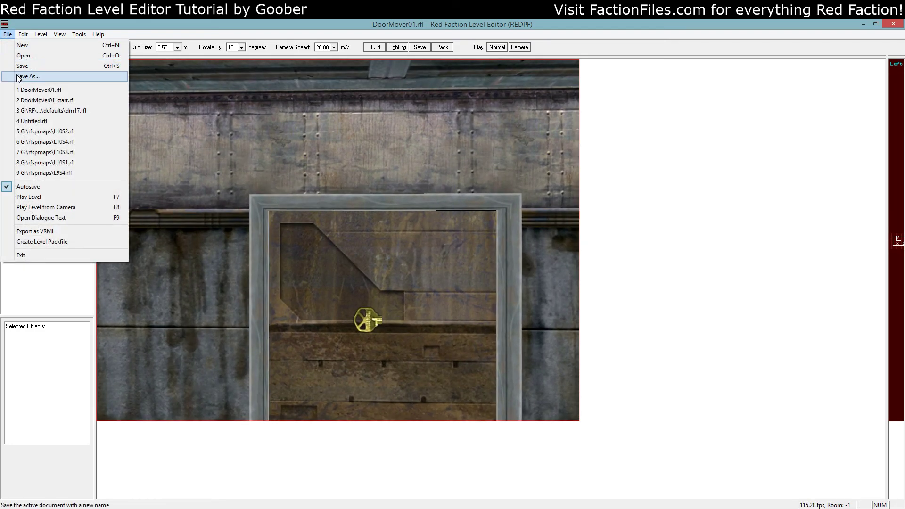
left_click(19, 74)
left_click(501, 221)
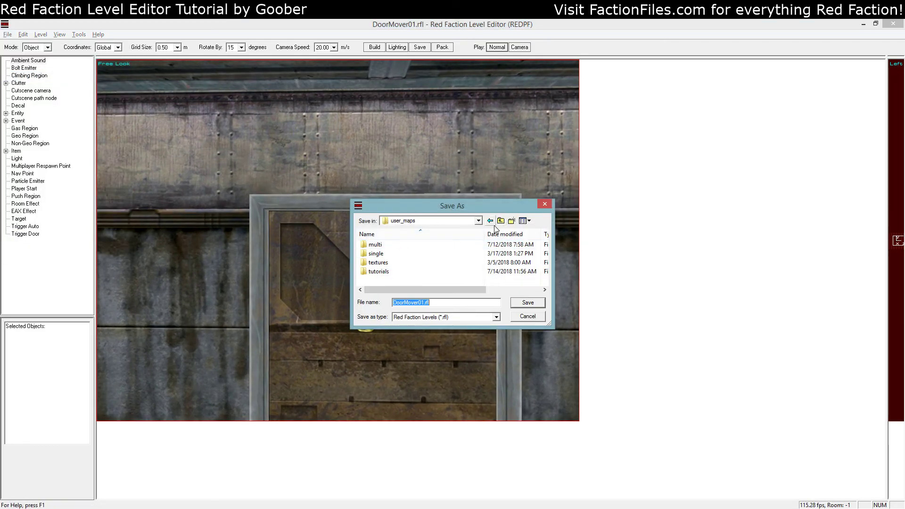
double_click(376, 254)
left_click(528, 302)
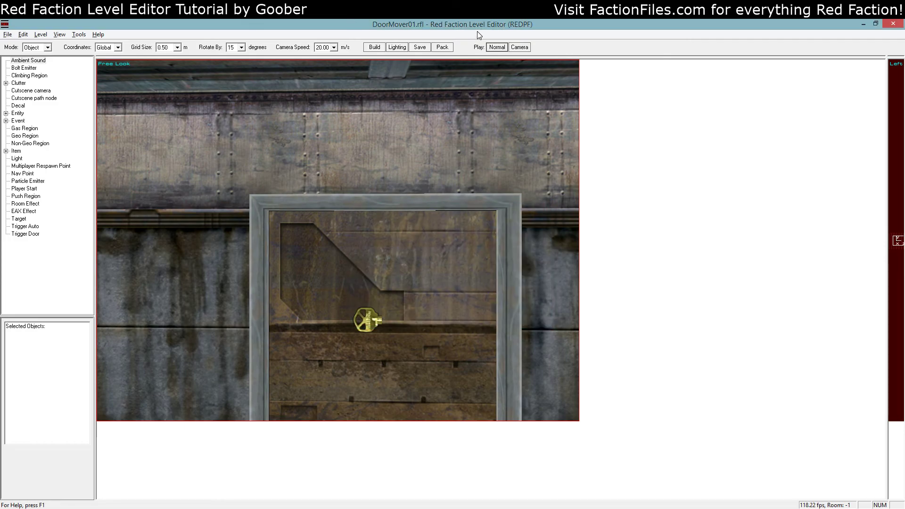
Step: Play-test the level in the game by walking up to the door and checking how it reacts
left_click(497, 47)
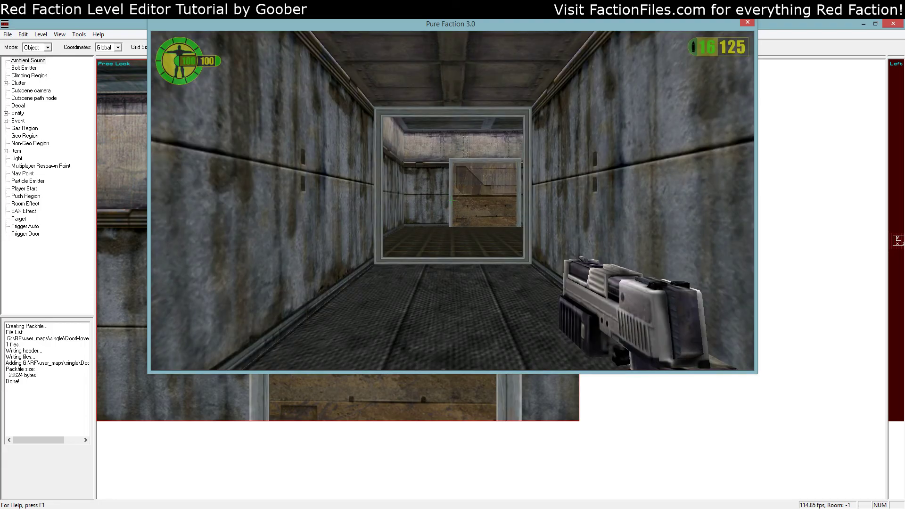
key("w")
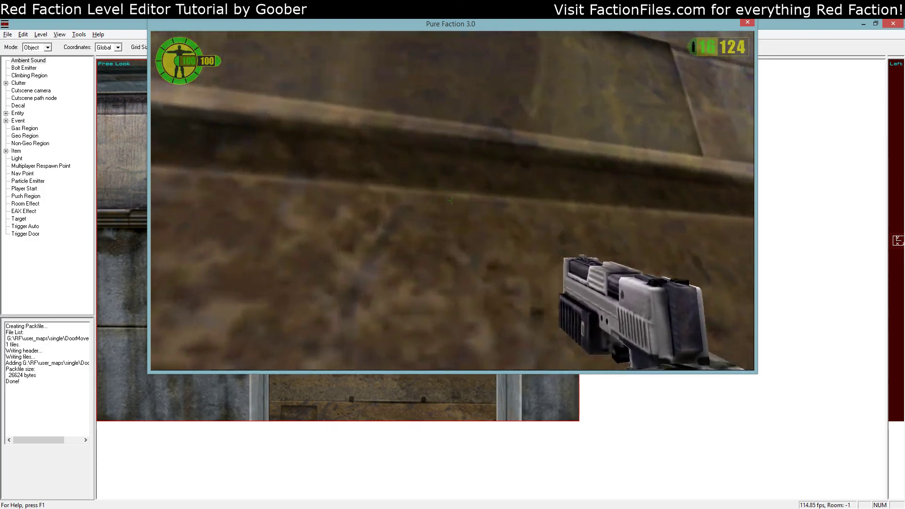
right_click(451, 200)
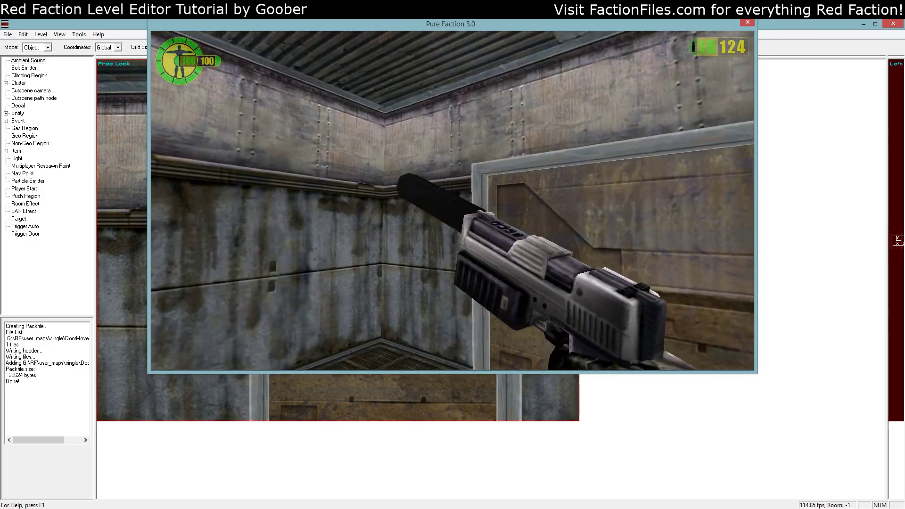
left_click(452, 200)
left_click(452, 200)
left_click(452, 200)
left_click(452, 200)
left_click(452, 201)
Step: End the play-test with the console command quit and return to the level editor
key("grave")
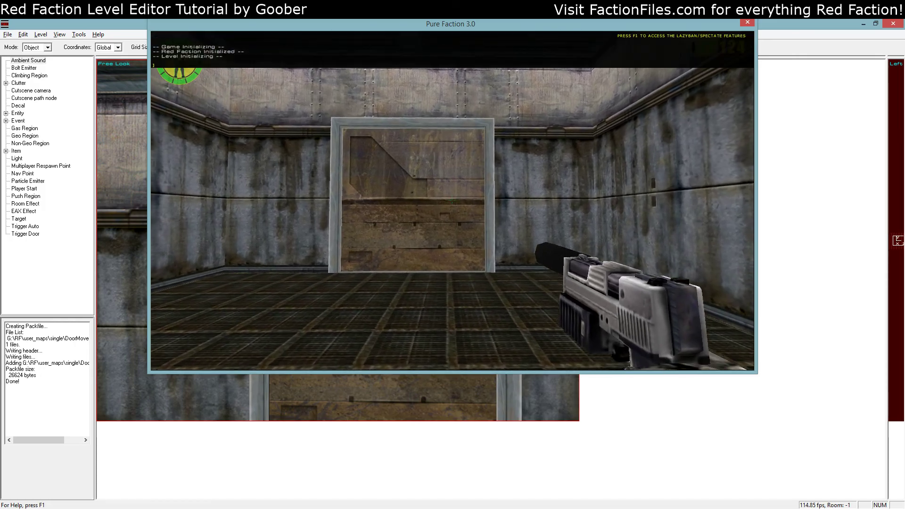
type("quit")
key("Return")
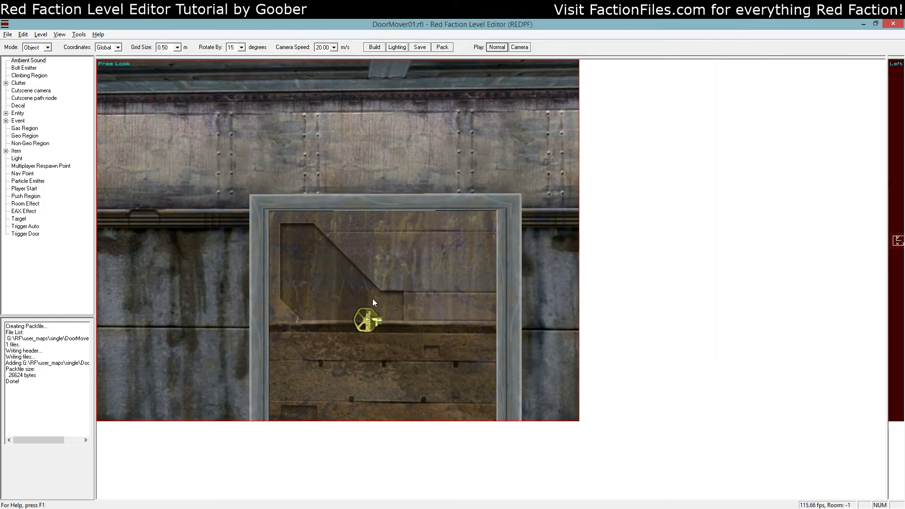
Step: Create a Trigger Door object in the level
left_click(403, 300)
key("z")
key("Down")
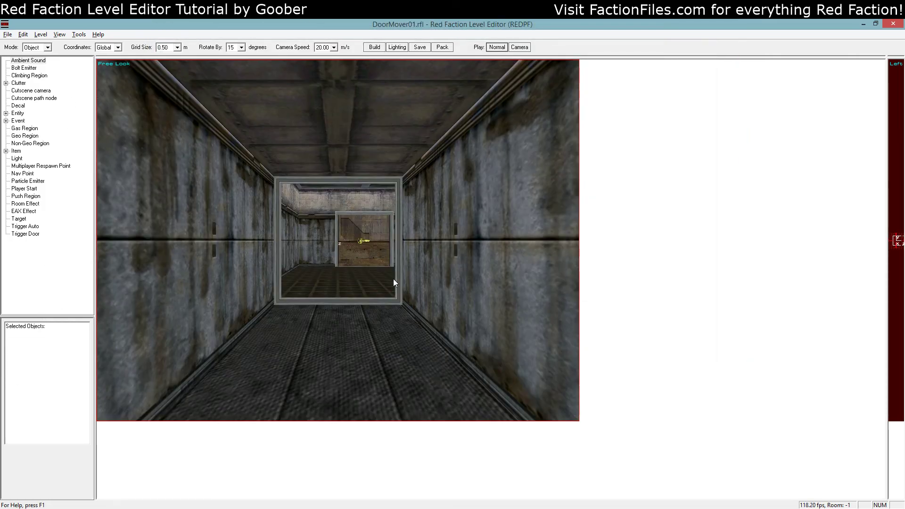
left_click(24, 234)
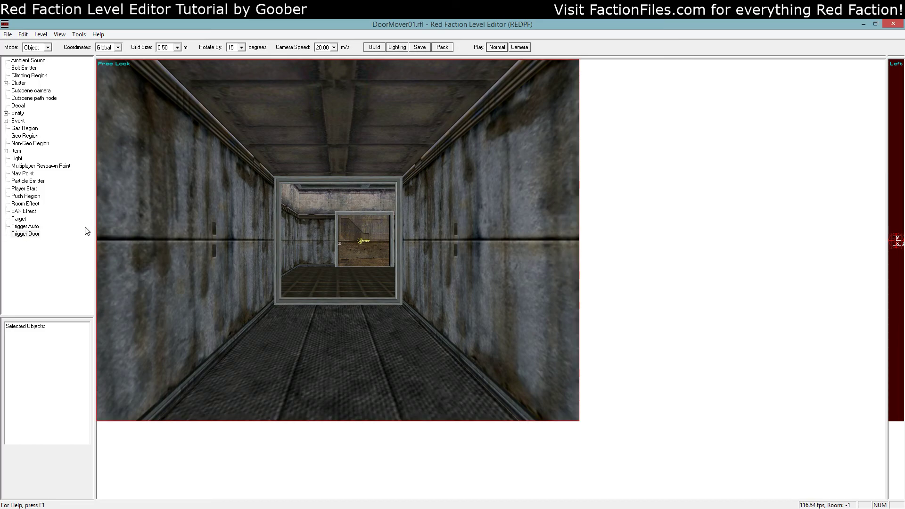
double_click(33, 233)
key("z")
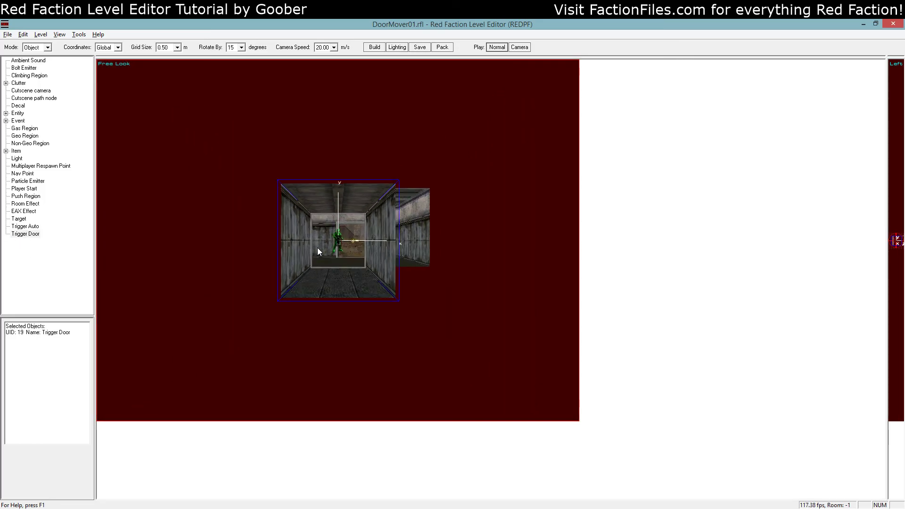
Step: Enlarge the Top view, set the grid size to 1.00 m and move the door trigger over the doorway containing the door
left_click_drag(245, 57, 330, 393)
key("z")
key("Up")
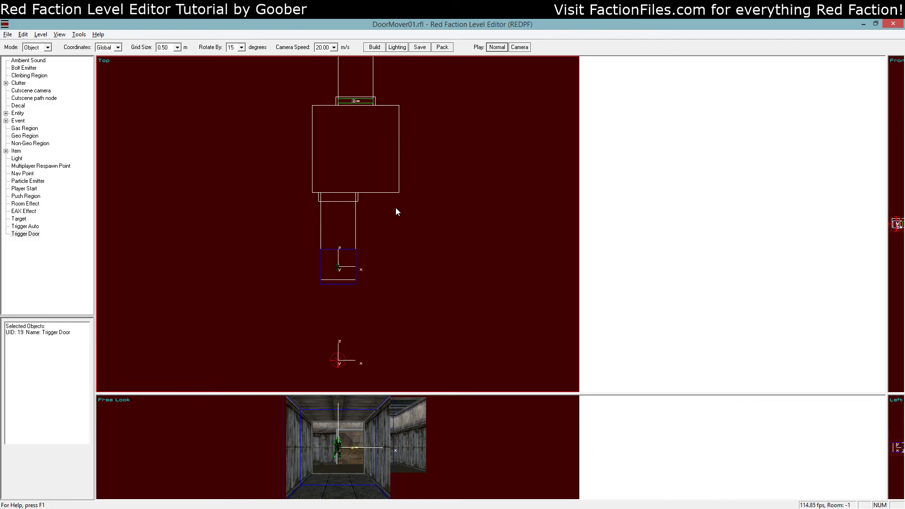
key("a")
key("bracketright")
key("Up")
key("Up")
key("Up")
key("Up")
key("Up")
key("Up")
key("Up")
key("Up")
key("Up")
key("Up")
key("Up")
key("Up")
key("Up")
key("Up")
key("Up")
key("Up")
key("Up")
key("Up")
key("Up")
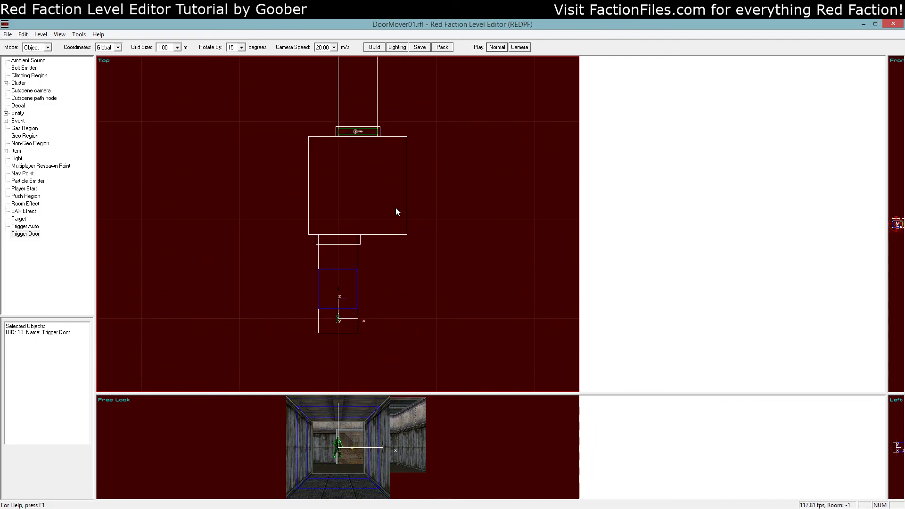
key("Right")
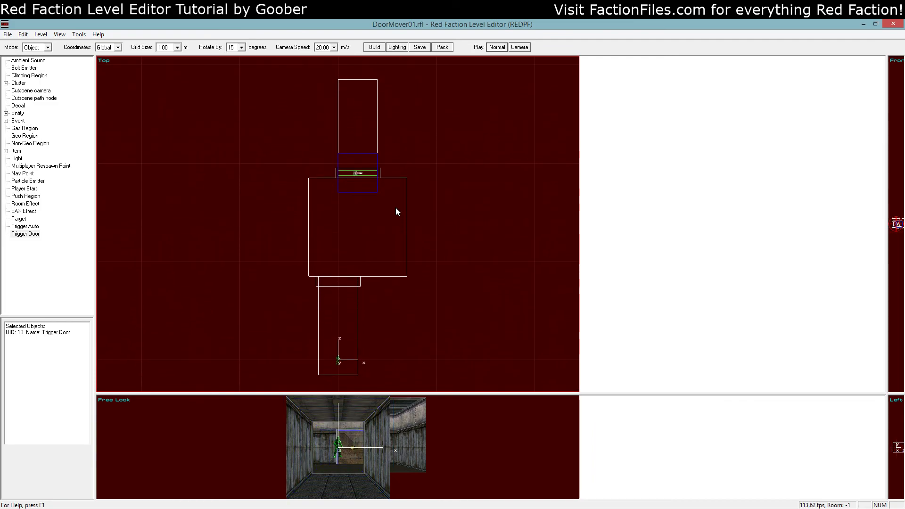
Step: Set the door trigger's box depth to 6 m in its properties
scroll(396, 208, "up", 3)
right_click(395, 207)
left_click(431, 295)
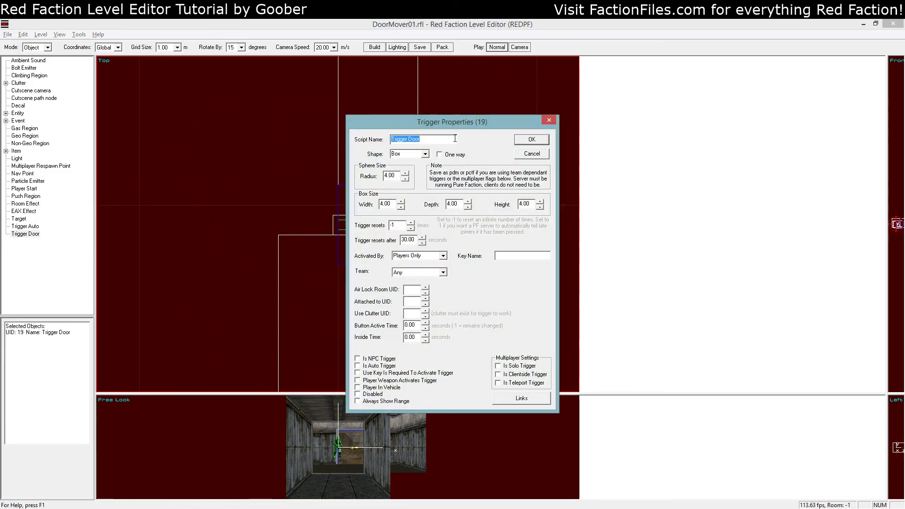
double_click(571, 198)
type("6")
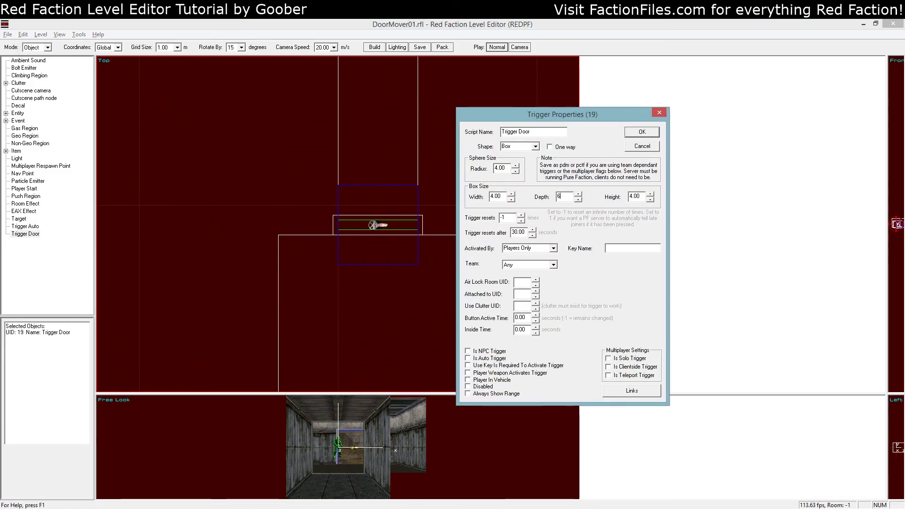
key("Return")
Step: Enlarge the Free Look view and set the door trigger to reset after 1 second
left_click_drag(405, 394, 403, 57)
key("a")
key("KP_1")
key("KP_6")
right_click(329, 121)
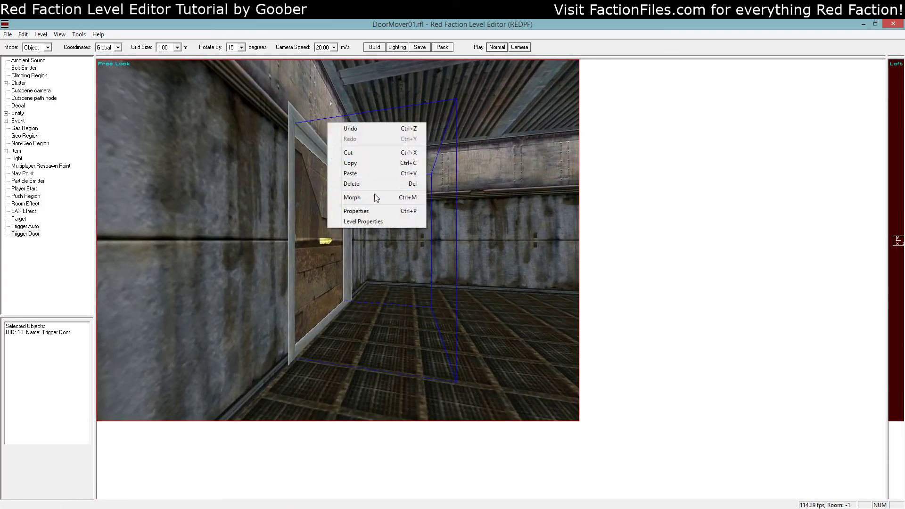
left_click(374, 194)
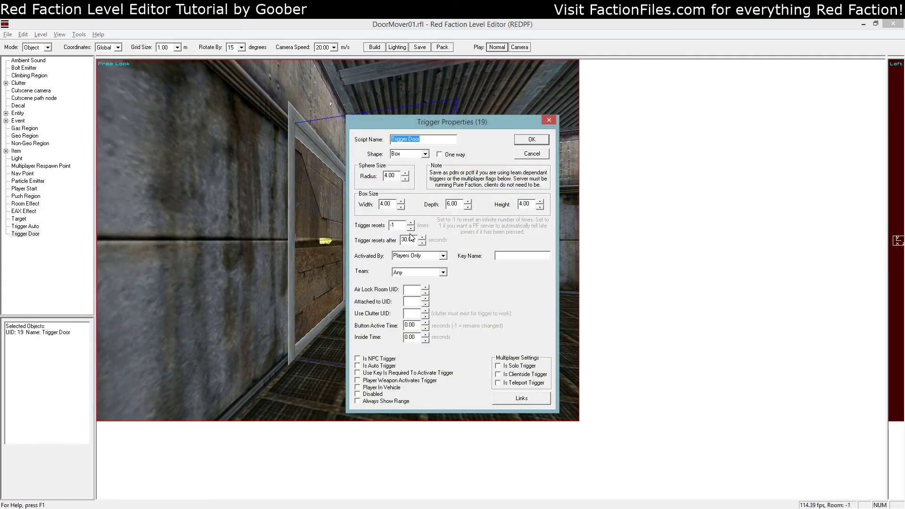
double_click(404, 228)
left_click(403, 224)
left_click(413, 239)
double_click(413, 239)
type("1")
left_click(397, 225)
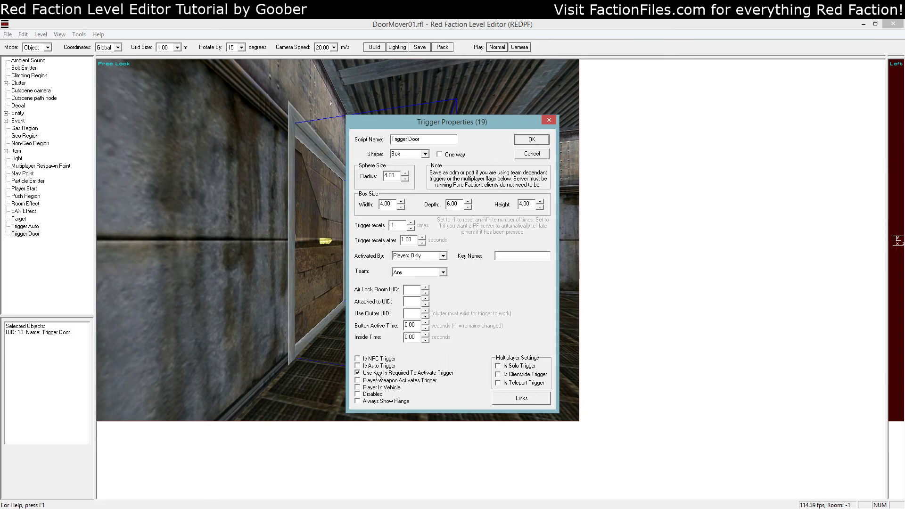
left_click(380, 374)
left_click(545, 138)
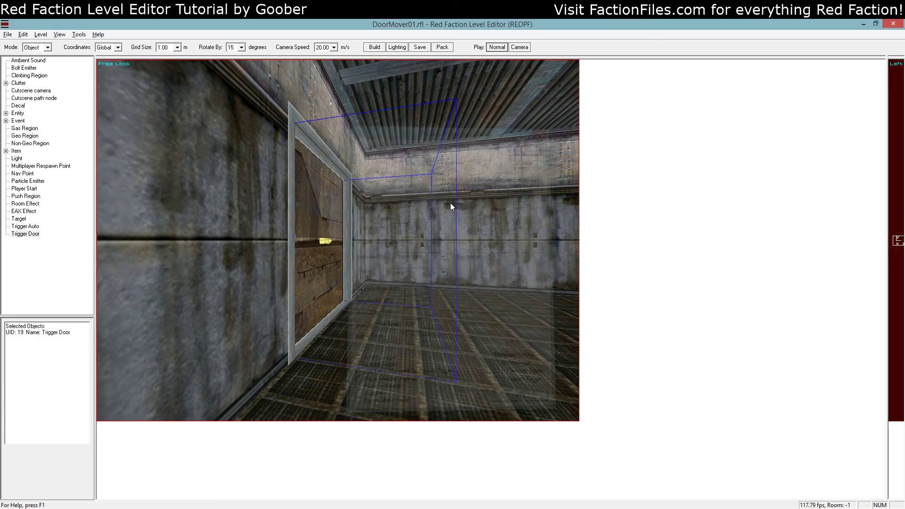
Step: Move the door trigger out of the doorway into the room so it is clear of the door's keyframe
key("a")
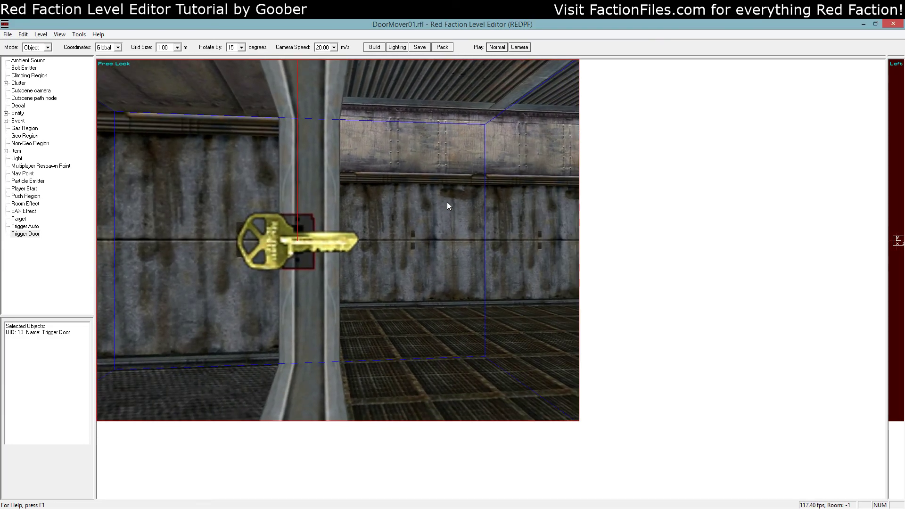
left_click_drag(278, 57, 302, 154)
key("Down")
key("Down")
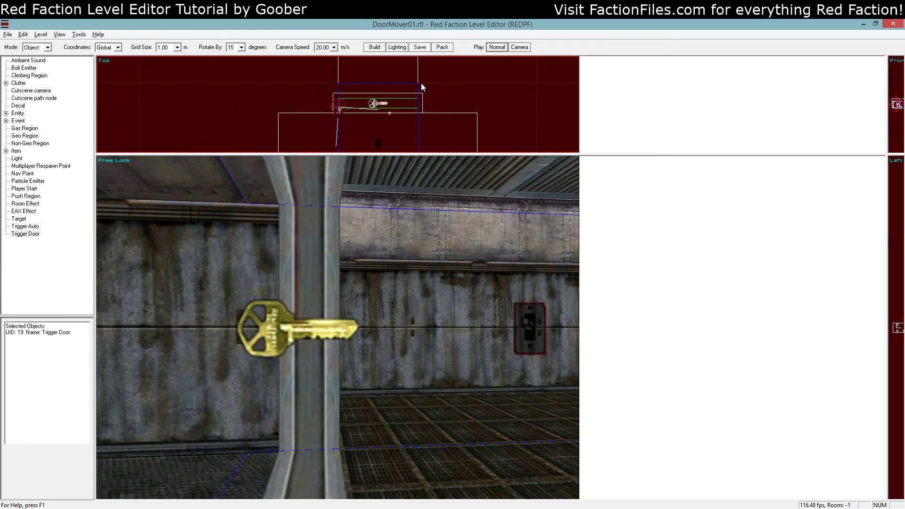
key("KP_6")
key("z")
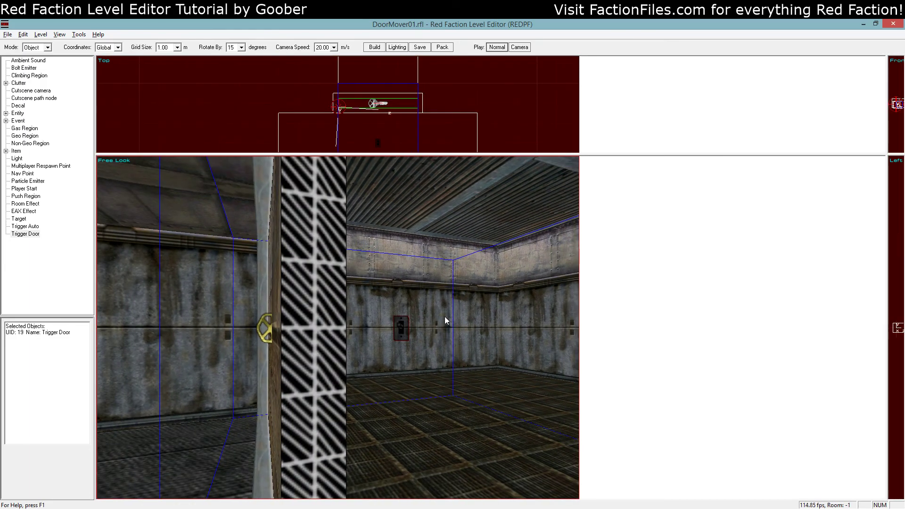
left_click_drag(429, 355, 369, 287)
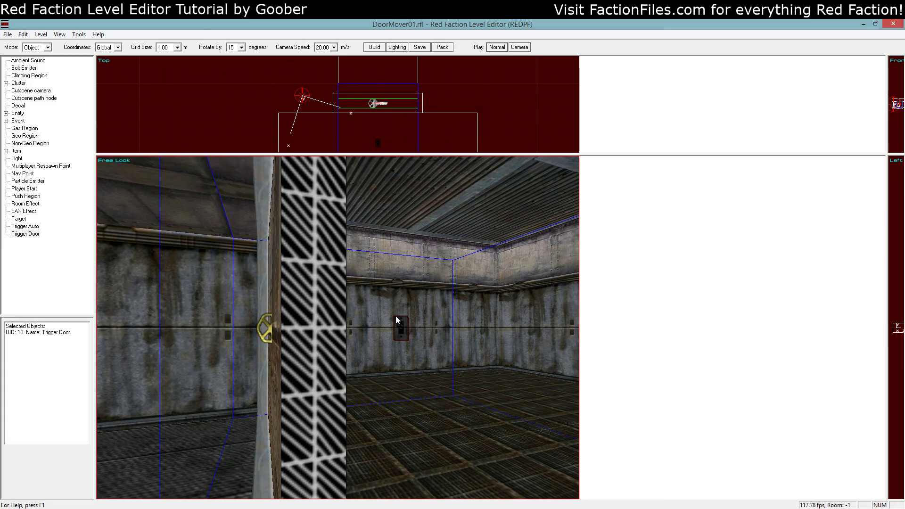
key("Up")
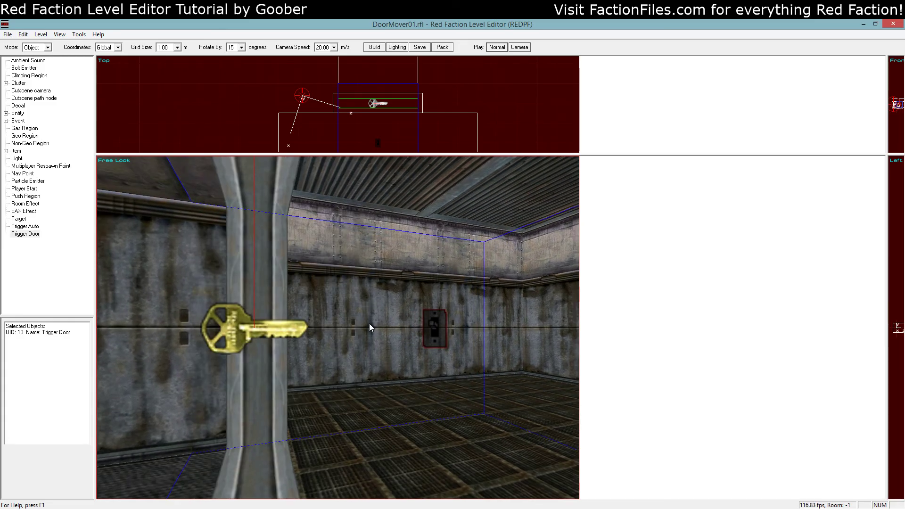
Step: Select the door trigger first, add the door's keyframe to the selection, and link the trigger to the keyframe
left_click_drag(387, 282, 388, 282)
left_click(434, 317)
left_click(443, 334)
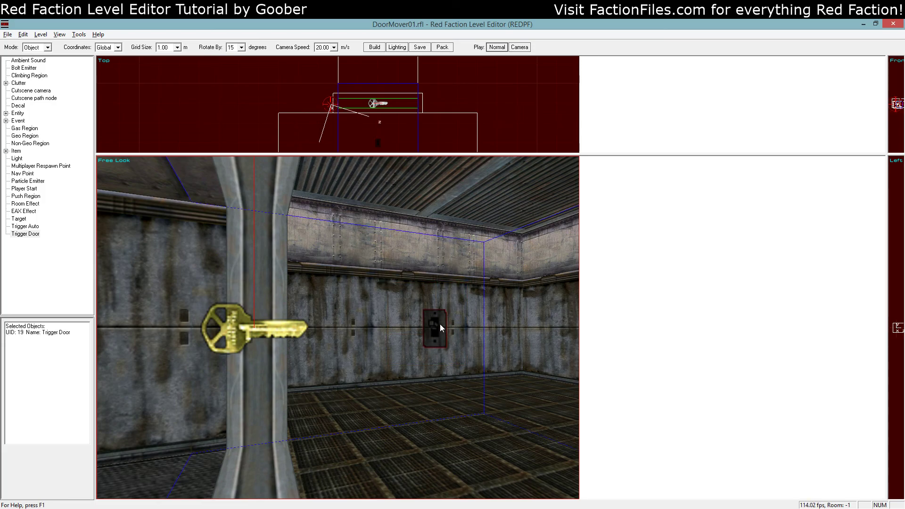
left_click(256, 329, "ctrl")
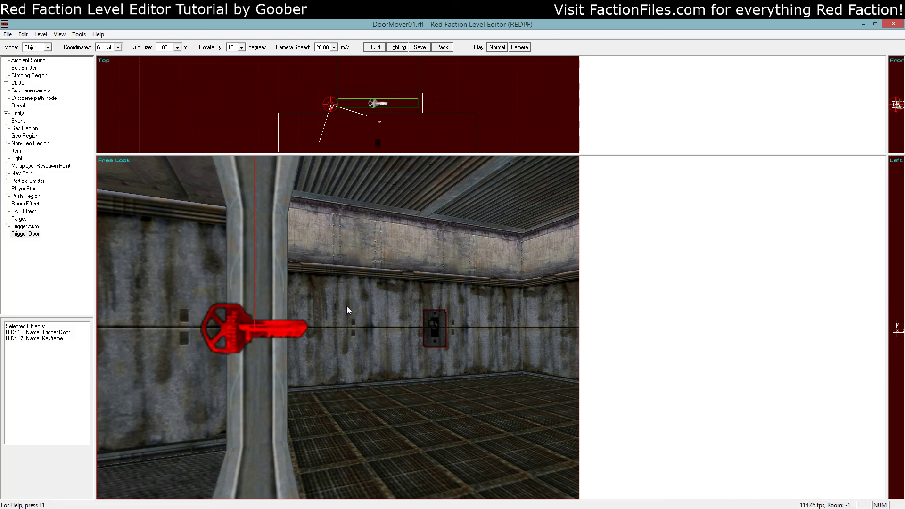
key("k")
Step: Examine the link line between the door trigger and the keyframe, checking the selection order with the trigger first and the keyframe second
left_click(383, 342)
left_click(437, 321)
key("KP_8")
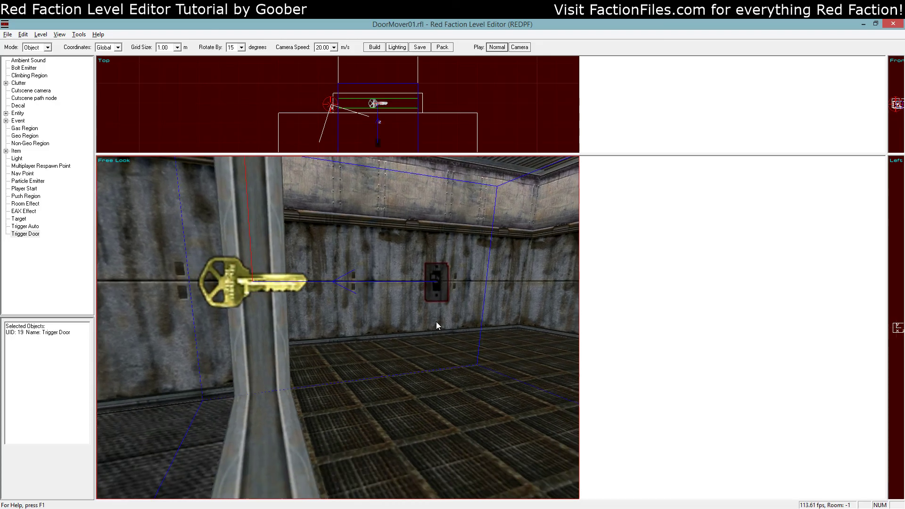
key("KP_Subtract")
key("z")
key("Down")
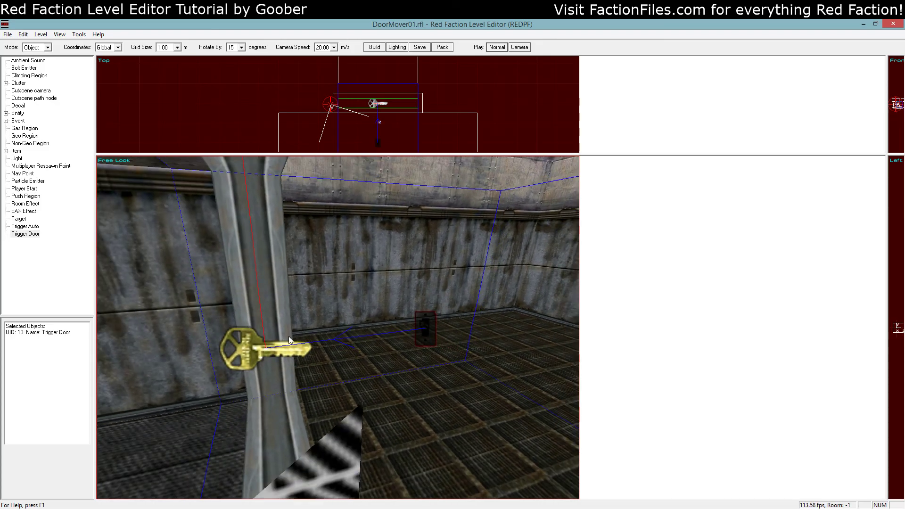
left_click(409, 334)
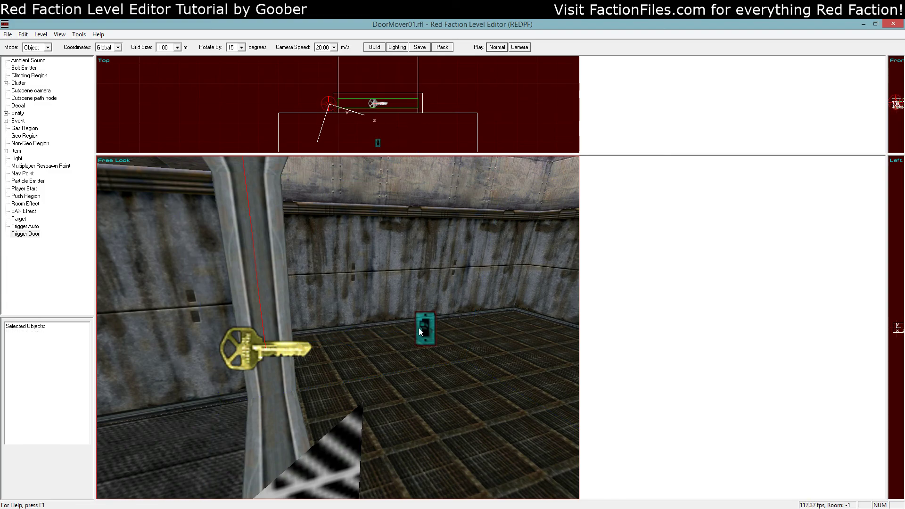
left_click(424, 325)
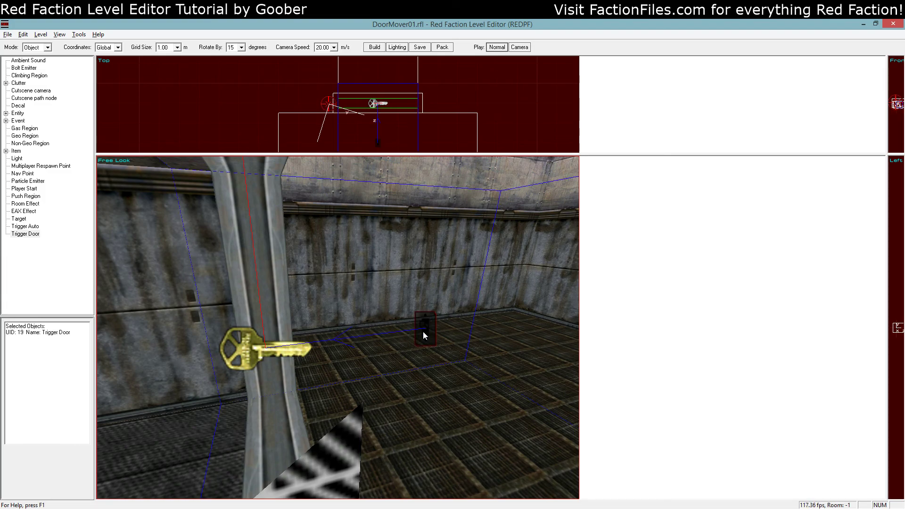
left_click(267, 352, "ctrl")
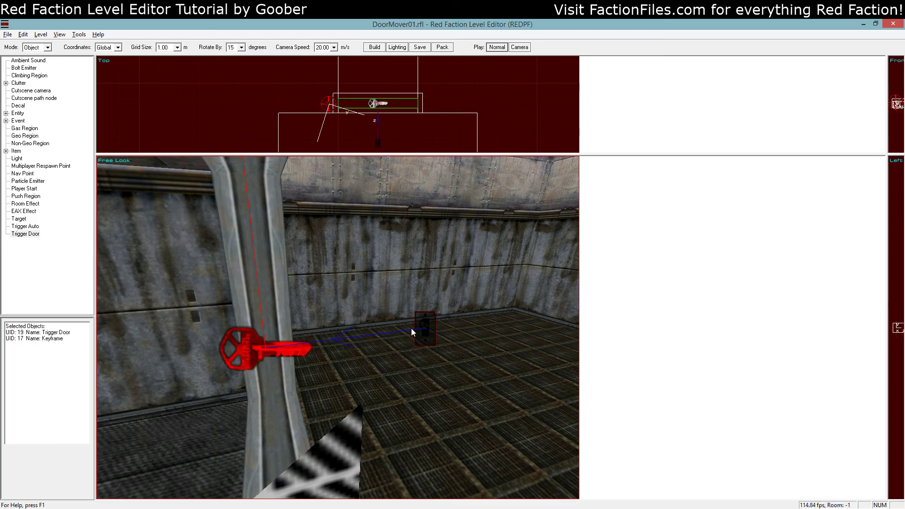
left_click(393, 323)
left_click(429, 324)
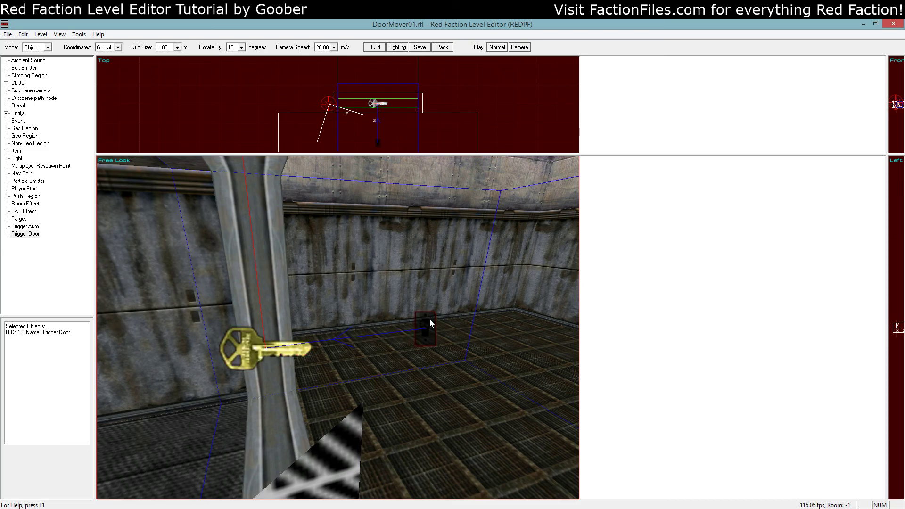
left_click(263, 348, "ctrl")
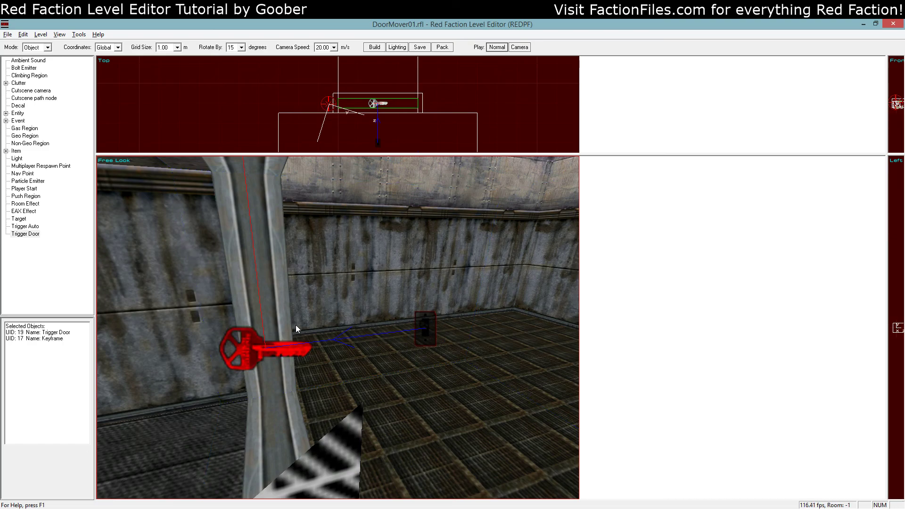
left_click(266, 348, "ctrl")
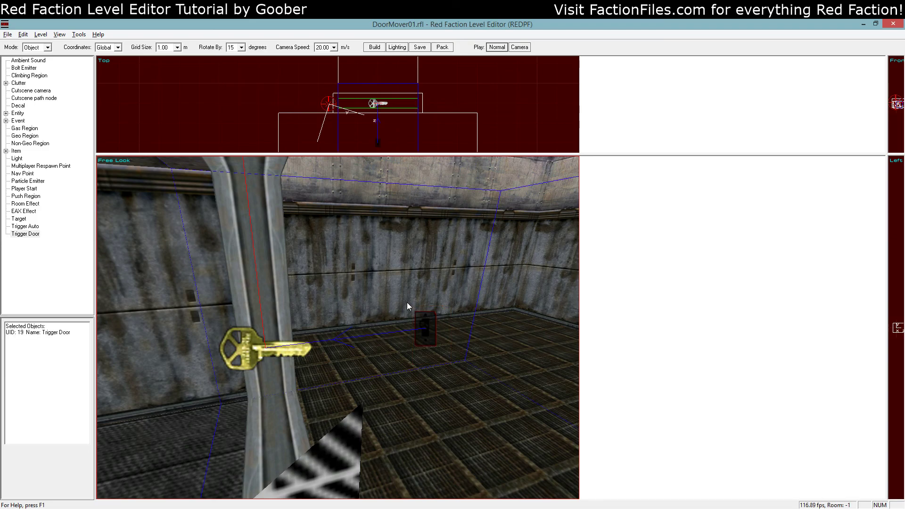
Step: Move the linked door trigger back over the keyframe in the doorway
left_click(264, 346)
left_click(426, 325)
key("m")
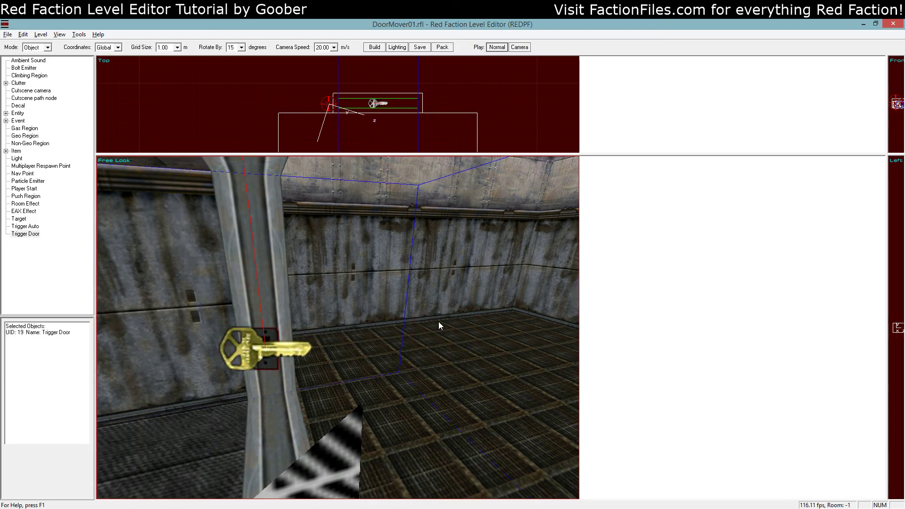
Step: Build the level geometry and pack the level
key("b")
key("KP_4")
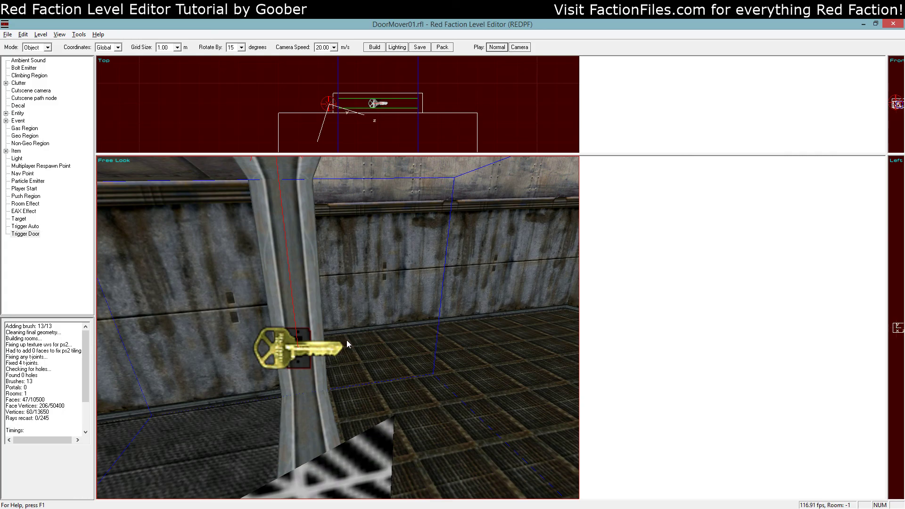
key("z")
key("KP_3")
key("KP_4")
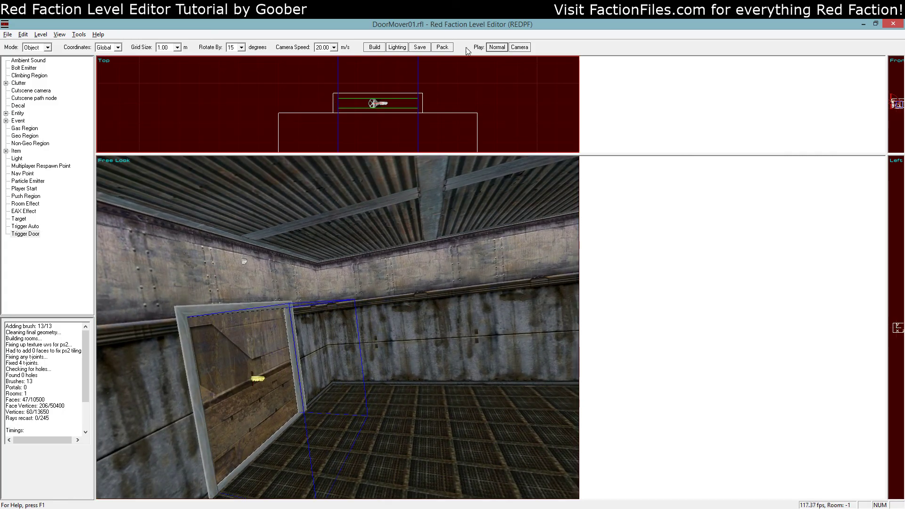
left_click(442, 47)
Step: Play-test the level by walking through the door from both sides to check that it opens and closes
left_click(498, 47)
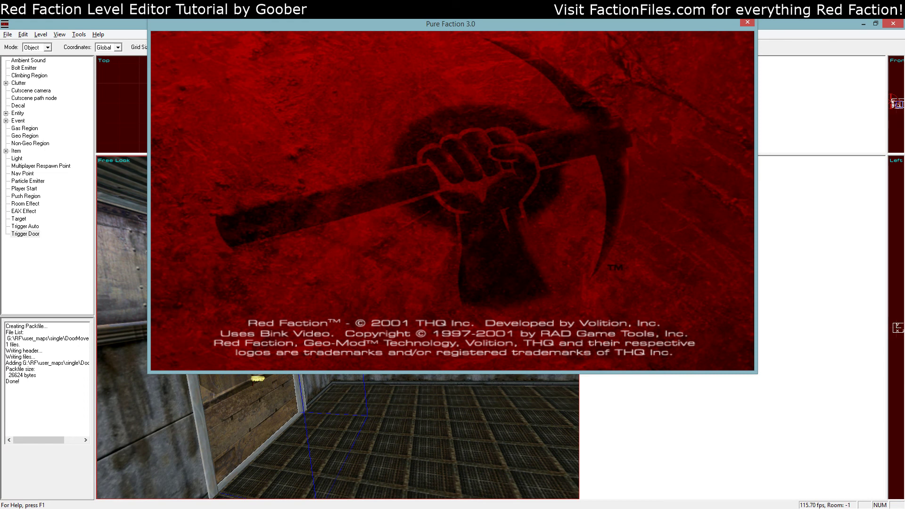
key("w")
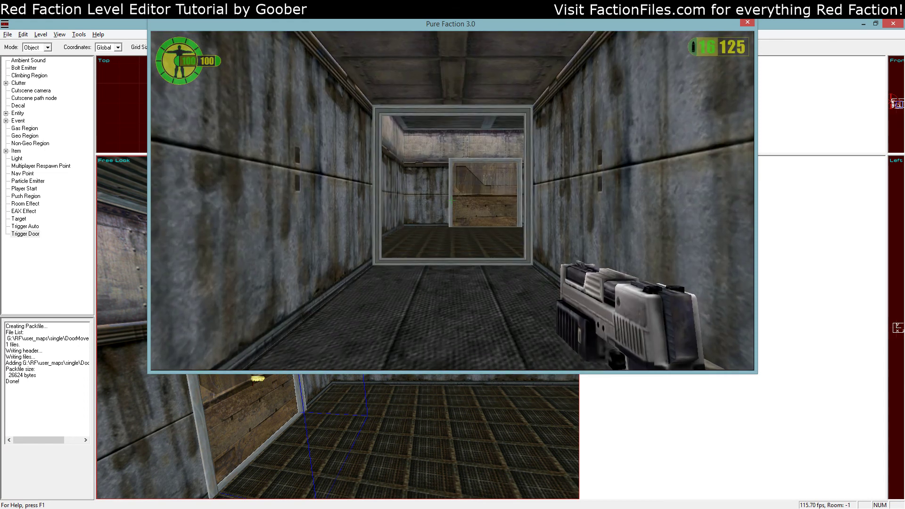
key("w")
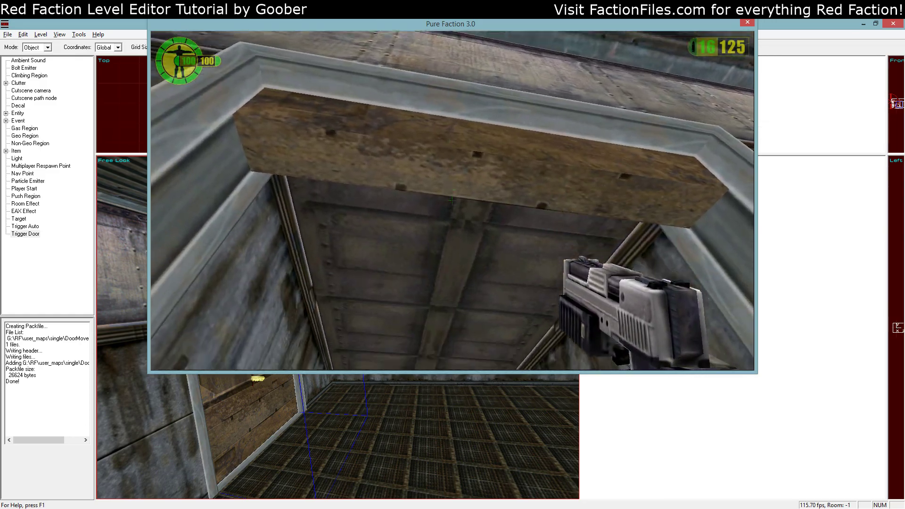
key("s")
key("w")
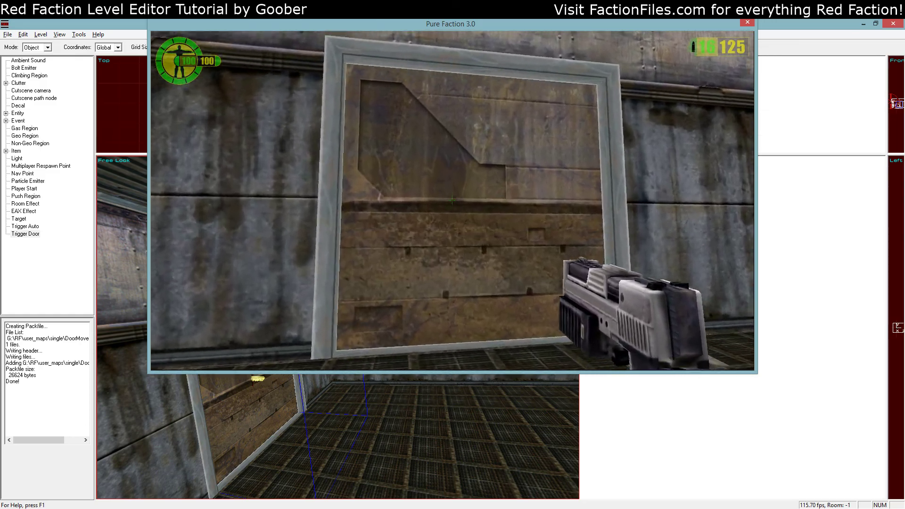
key("s")
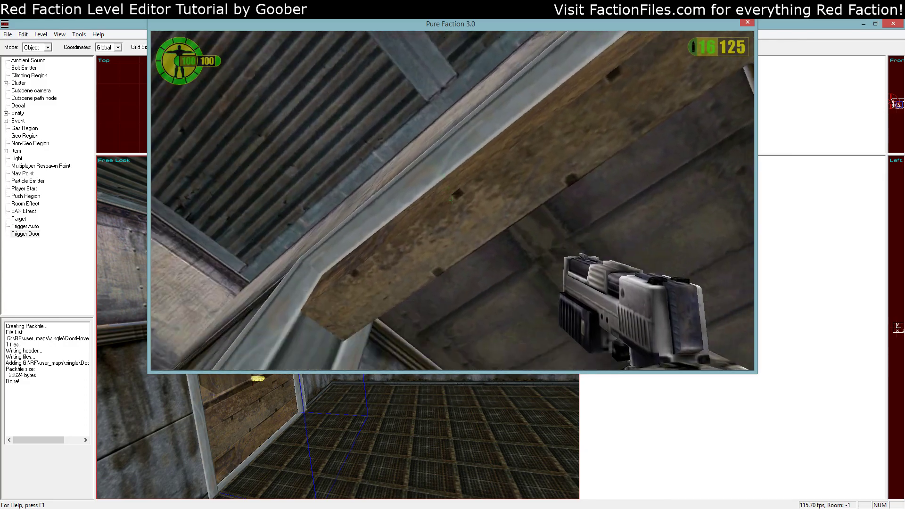
key("s")
key("w")
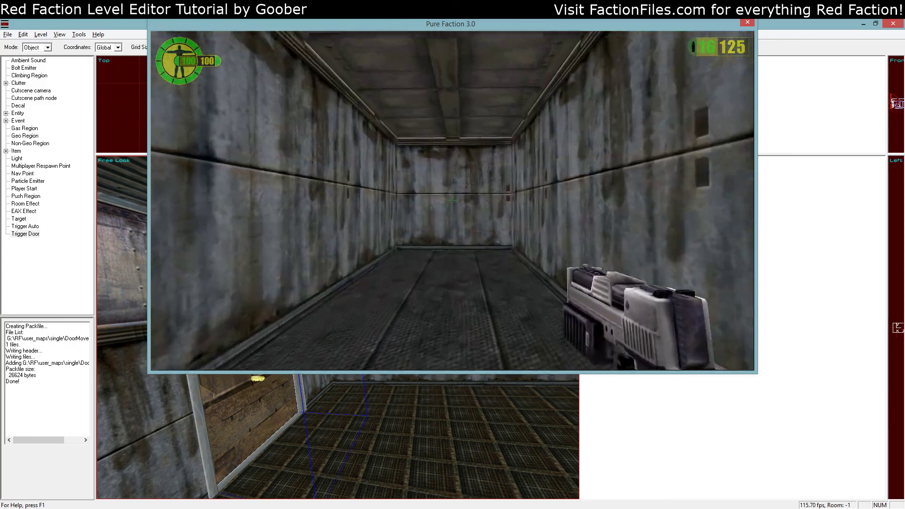
key("w")
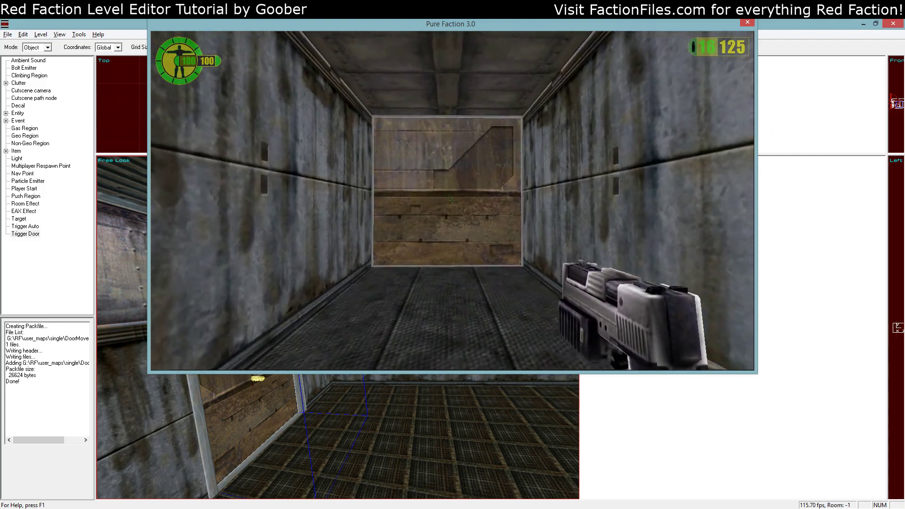
key("w")
key("s")
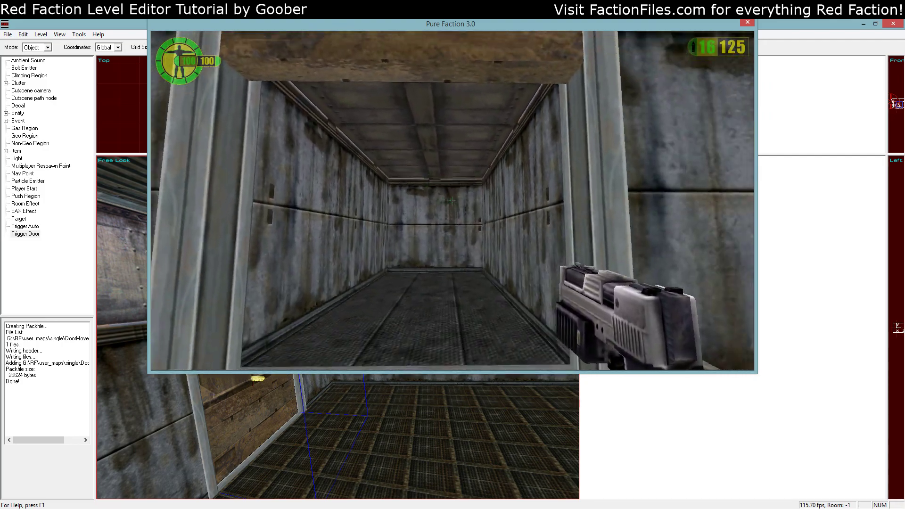
Step: End this play-test with the console command quit to get back to editing the level
key("grave")
type("quit")
key("Return")
Step: Set the travel time to .75 seconds in the properties of the keyframe at the door
left_click(258, 378)
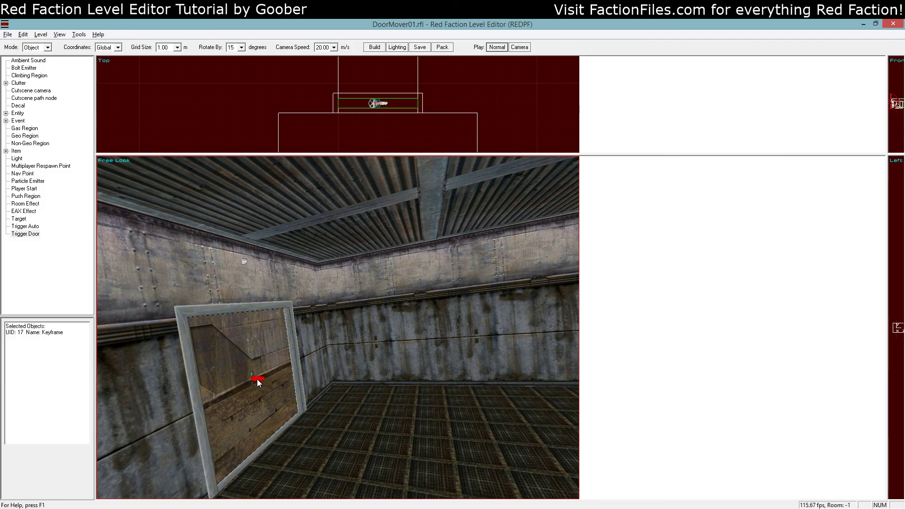
right_click(258, 379)
left_click(278, 466)
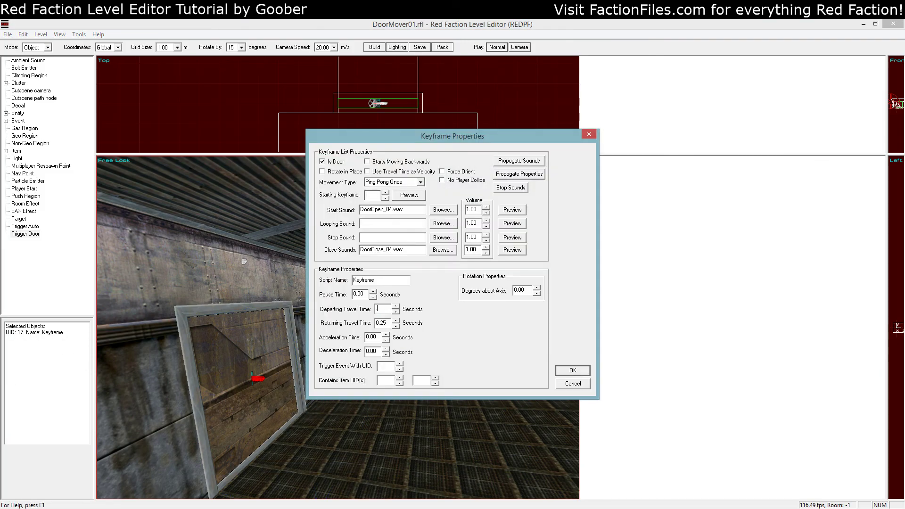
key("Tab")
type(".75")
key("Return")
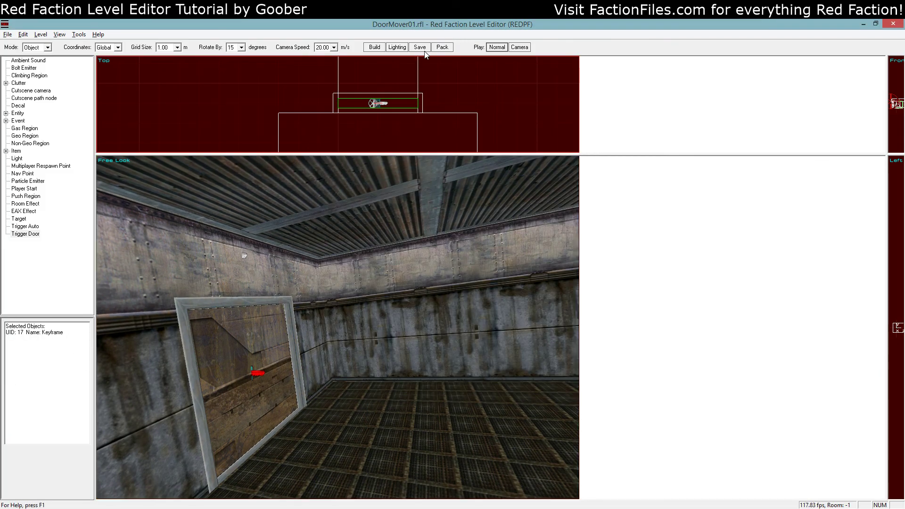
Step: Save and pack the level with the new keyframe timing, and launch it in Normal play mode
left_click(423, 49)
left_click(439, 49)
left_click(501, 47)
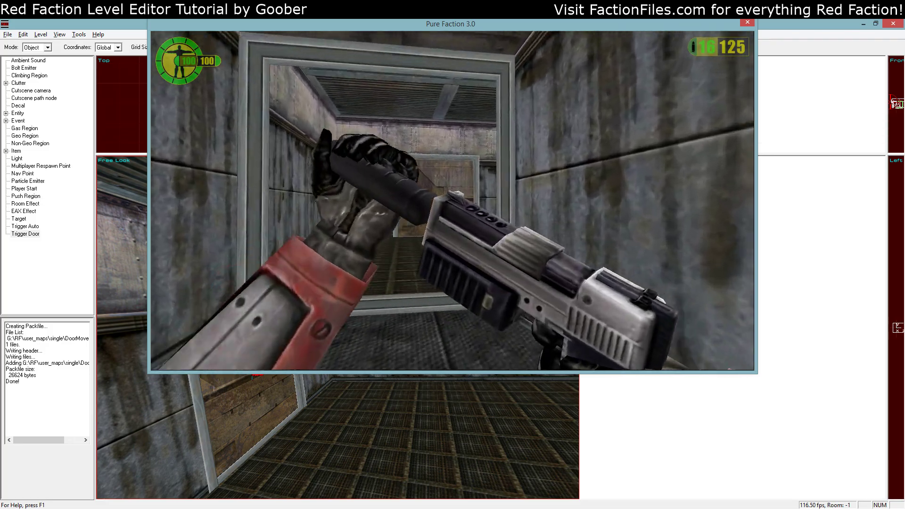
Step: Walk through the door into the corridor and back into the room to check its opening and closing speed
key("w")
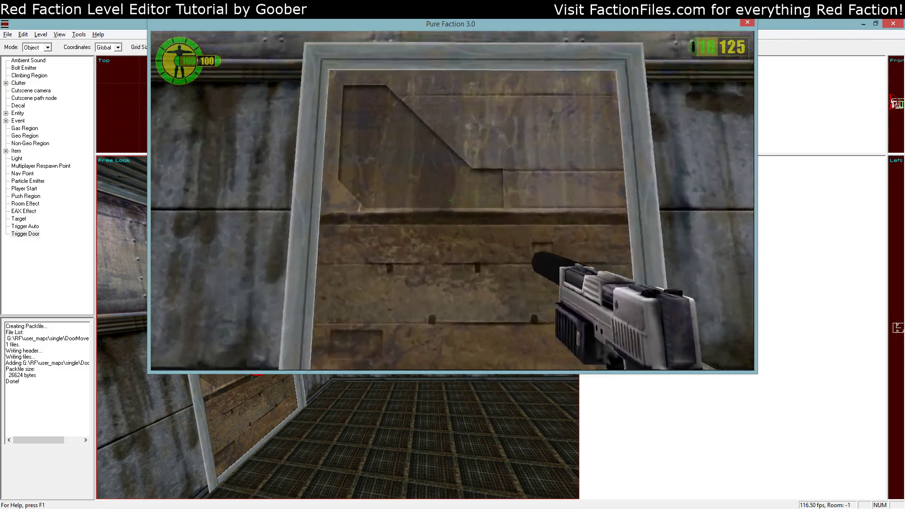
key("w")
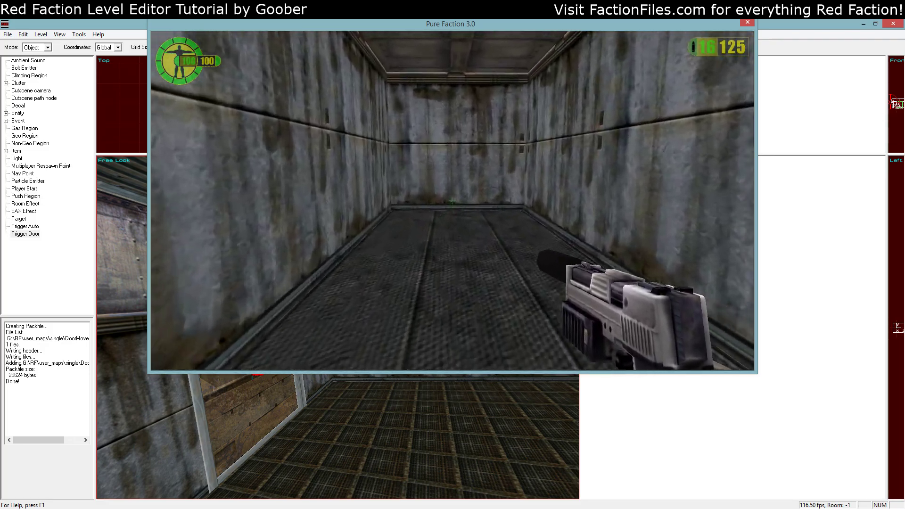
key("s")
key("w")
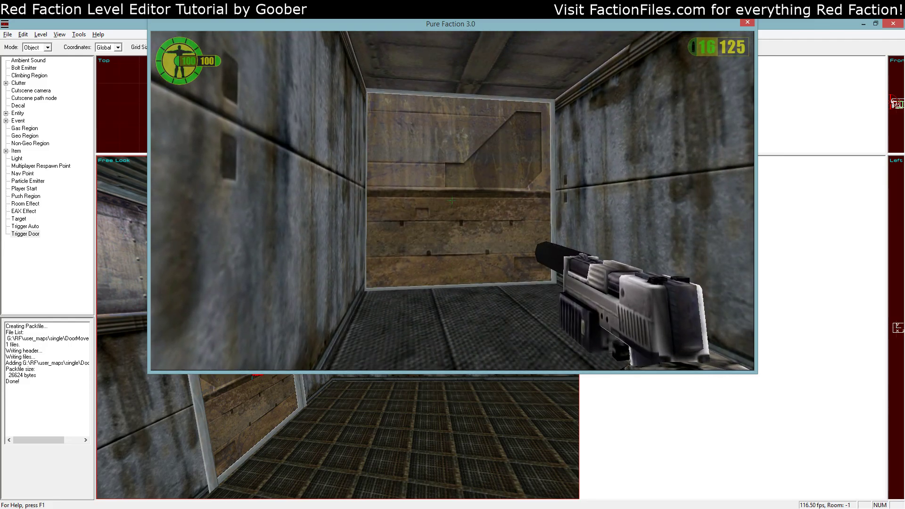
key("w")
key("s")
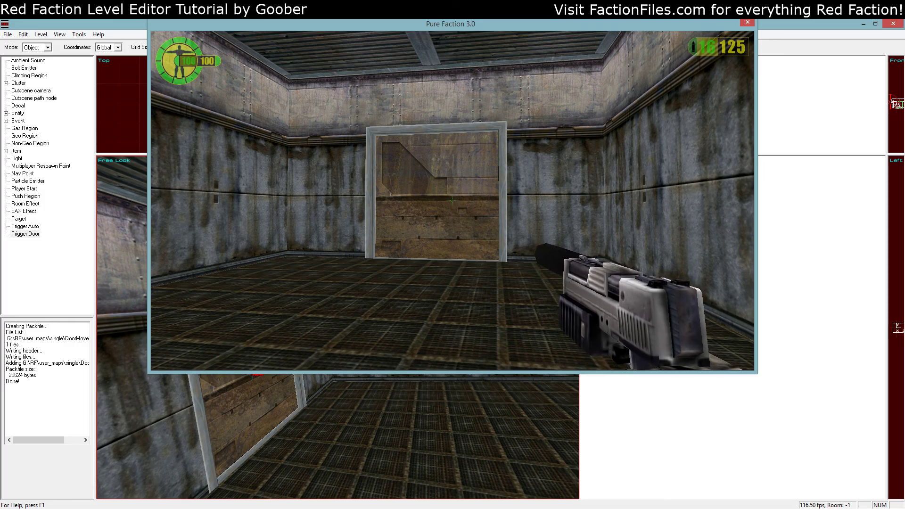
Step: Exit the running game with the console command quit and return to the level editor
key("grave")
type("quit")
key("Return")
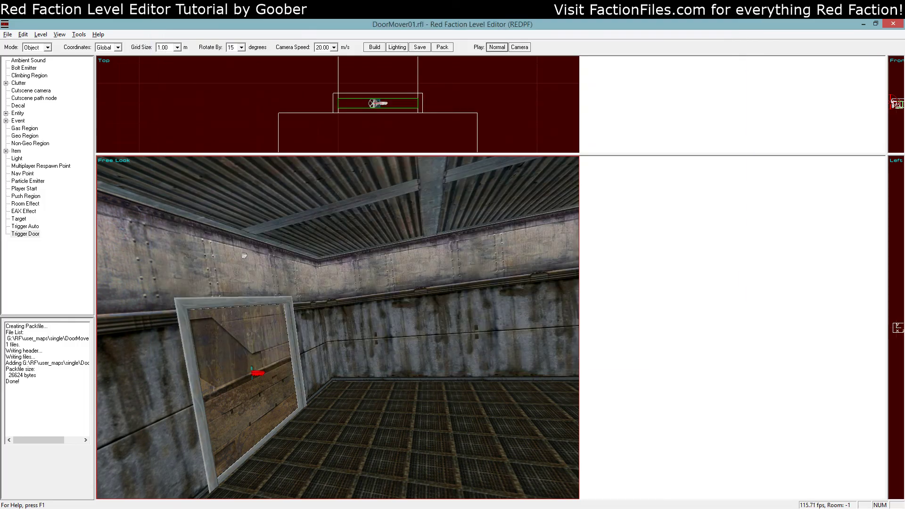